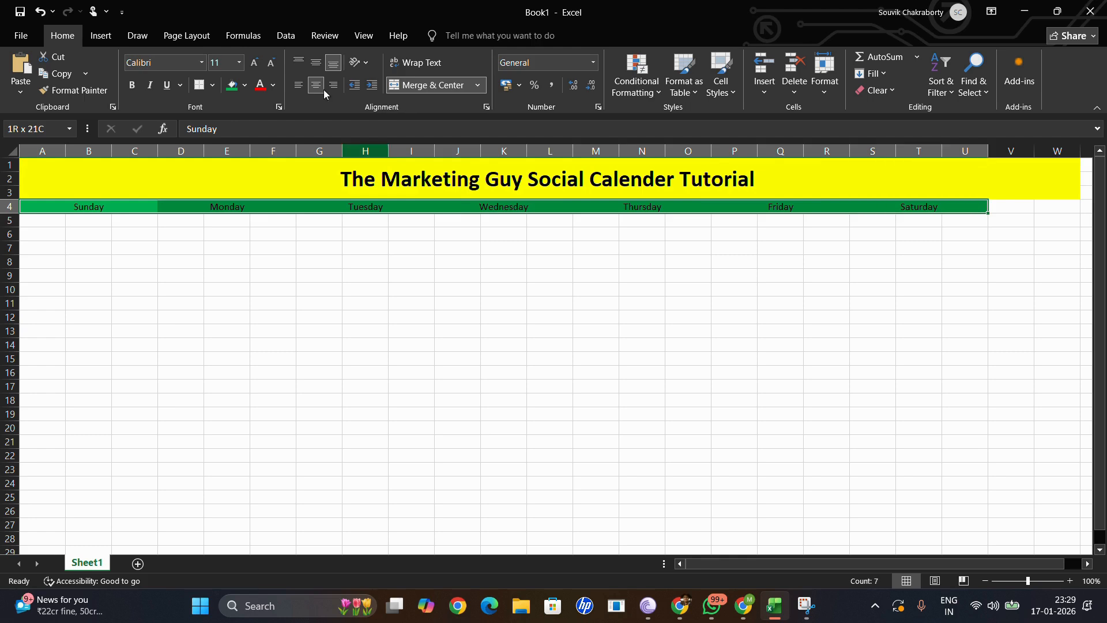
Make the weekday headers from Sunday to Saturday in row 4 bold.
{"action": "left_click", "coordinate": [132, 86]}
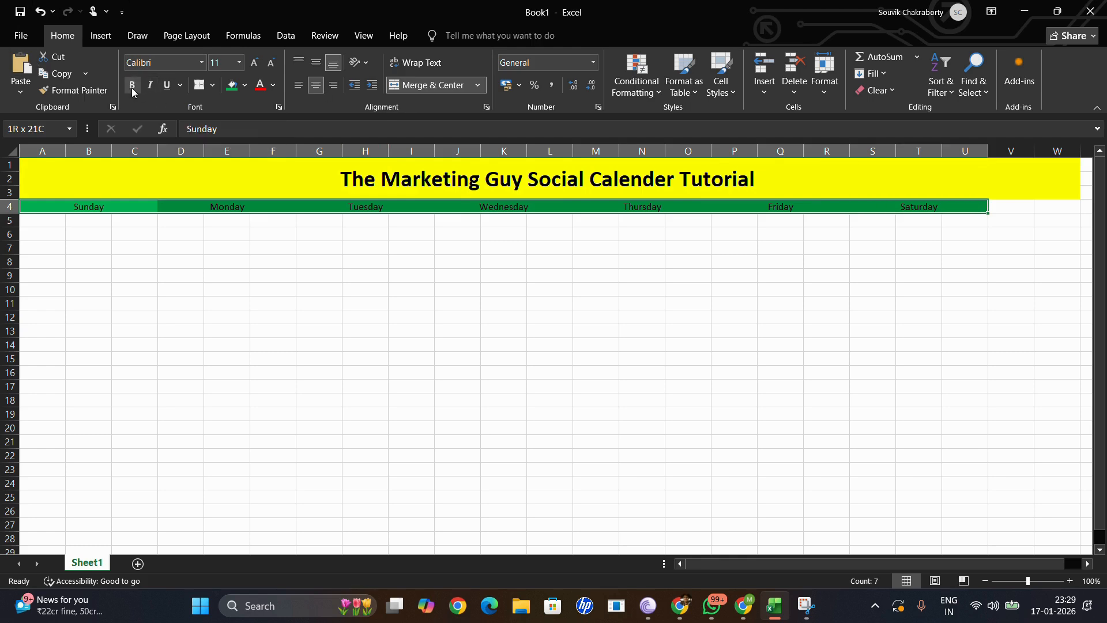
{"action": "left_click", "coordinate": [129, 249]}
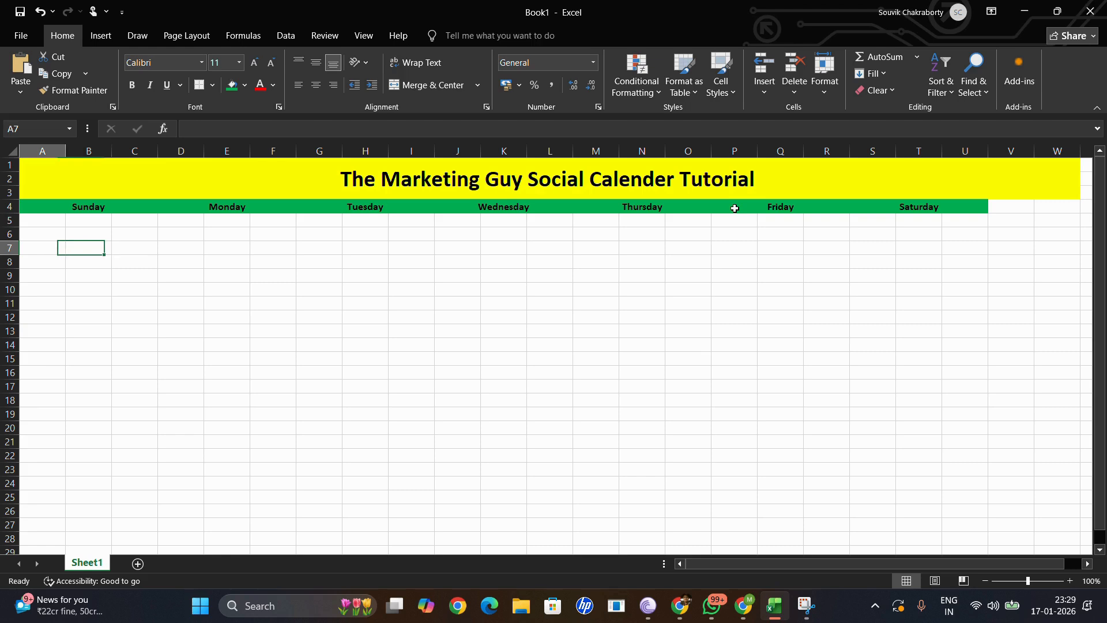
Merge and center cells A5:C10 into one block under the Sunday header.
{"action": "key", "text": "Left"}
{"action": "key", "text": "Up"}
{"action": "key", "text": "Up"}
{"action": "key", "text": "shift+Right"}
{"action": "key", "text": "shift+Right"}
{"action": "key", "text": "shift+Down"}
{"action": "key", "text": "shift+Down"}
{"action": "key", "text": "shift+Down"}
{"action": "key", "text": "shift+Down"}
{"action": "key", "text": "shift+Down"}
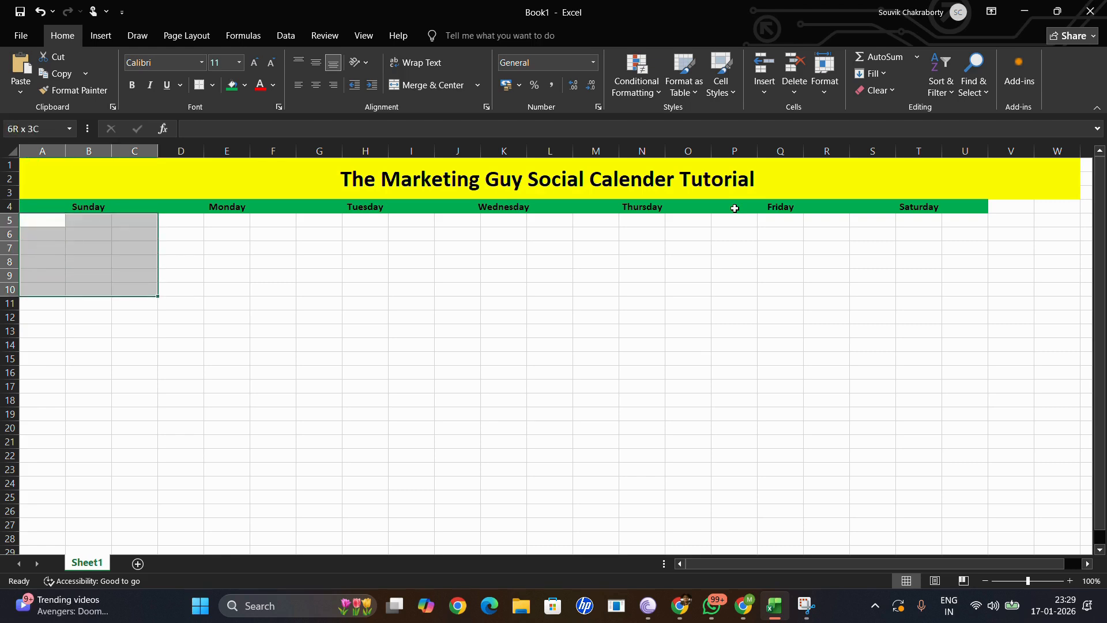
{"action": "left_click", "coordinate": [431, 87]}
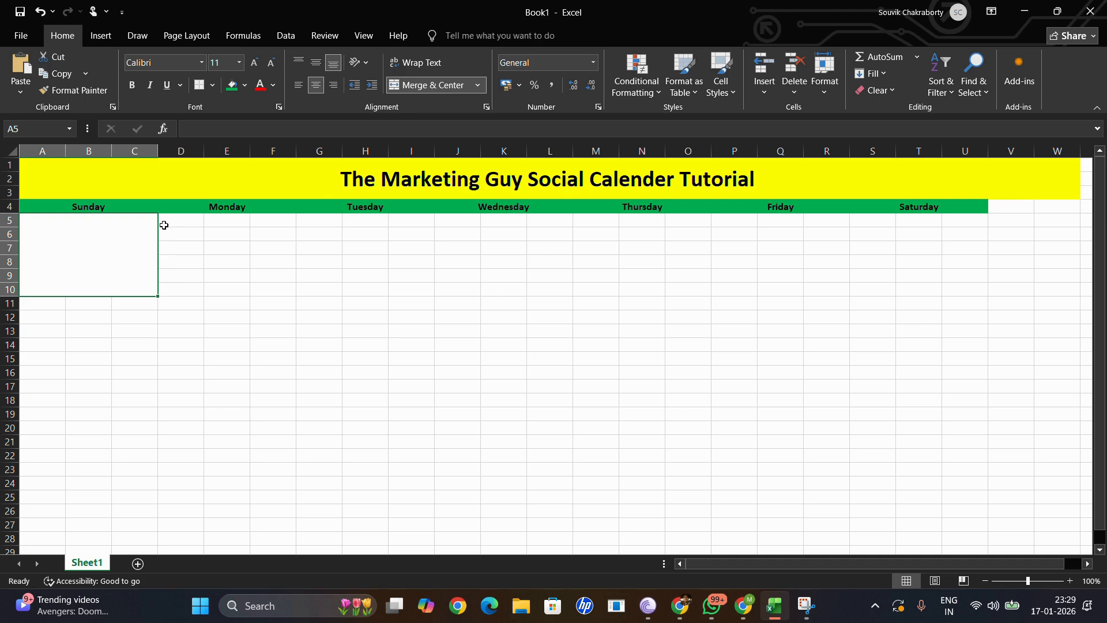
Copy the merged Sunday block and paste it under the Monday header at D5.
{"action": "left_click", "coordinate": [120, 300]}
{"action": "key", "text": "Up"}
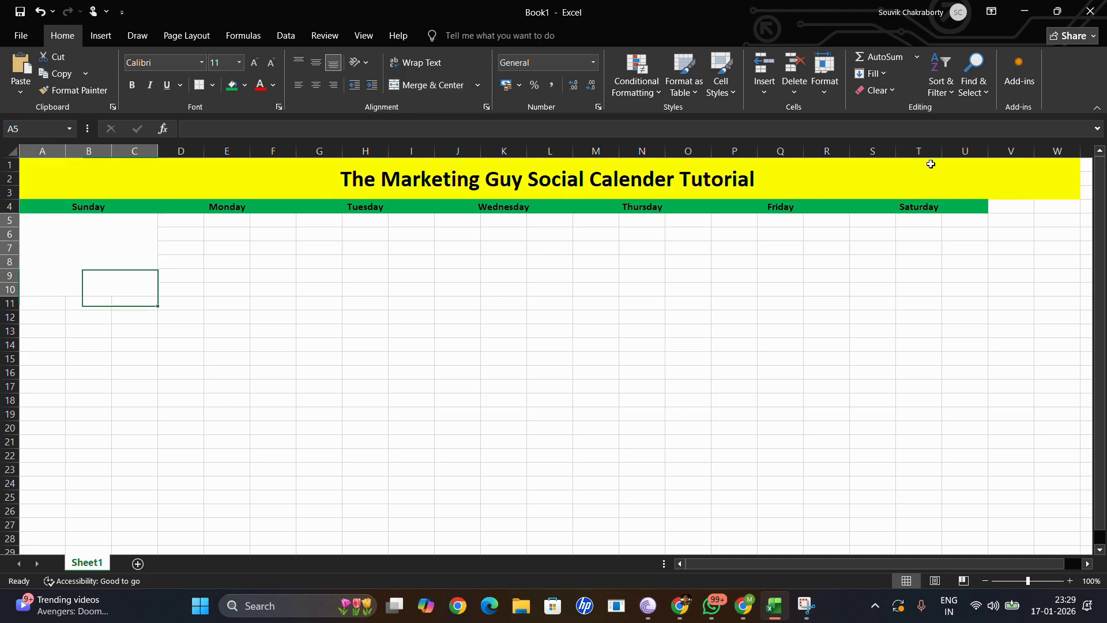
{"action": "key", "text": "ctrl+c"}
{"action": "key", "text": "Right"}
{"action": "key", "text": "Up"}
{"action": "key", "text": "Up"}
{"action": "key", "text": "Up"}
{"action": "key", "text": "Up"}
{"action": "key", "text": "Up"}
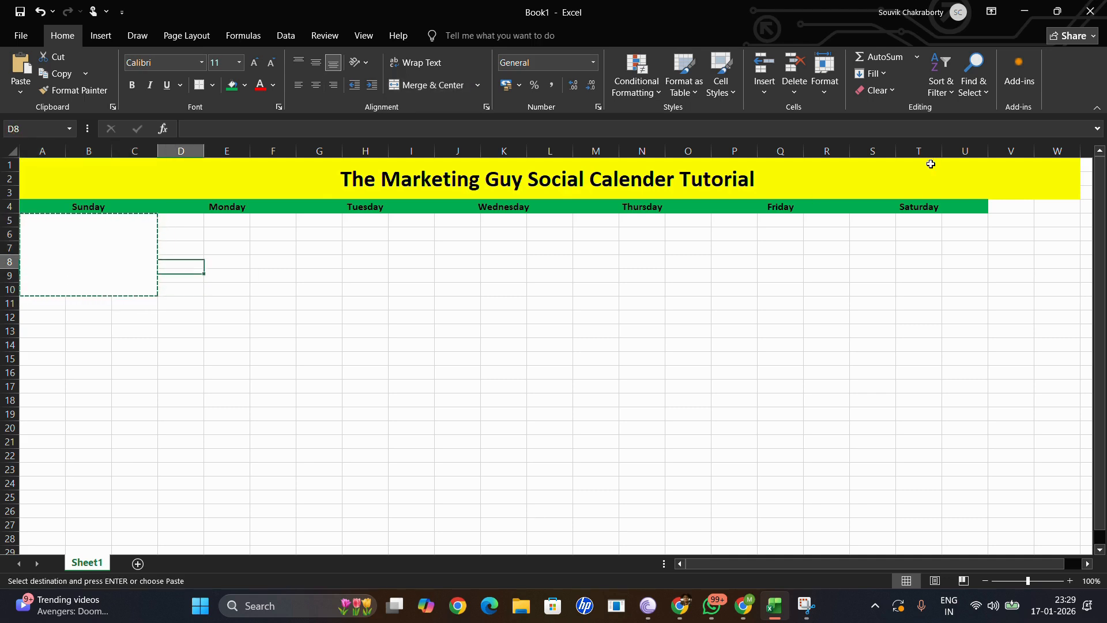
{"action": "key", "text": "ctrl+v"}
Paste the merged block under each of the Tuesday to Saturday headers in row 5.
{"action": "key", "text": "Right"}
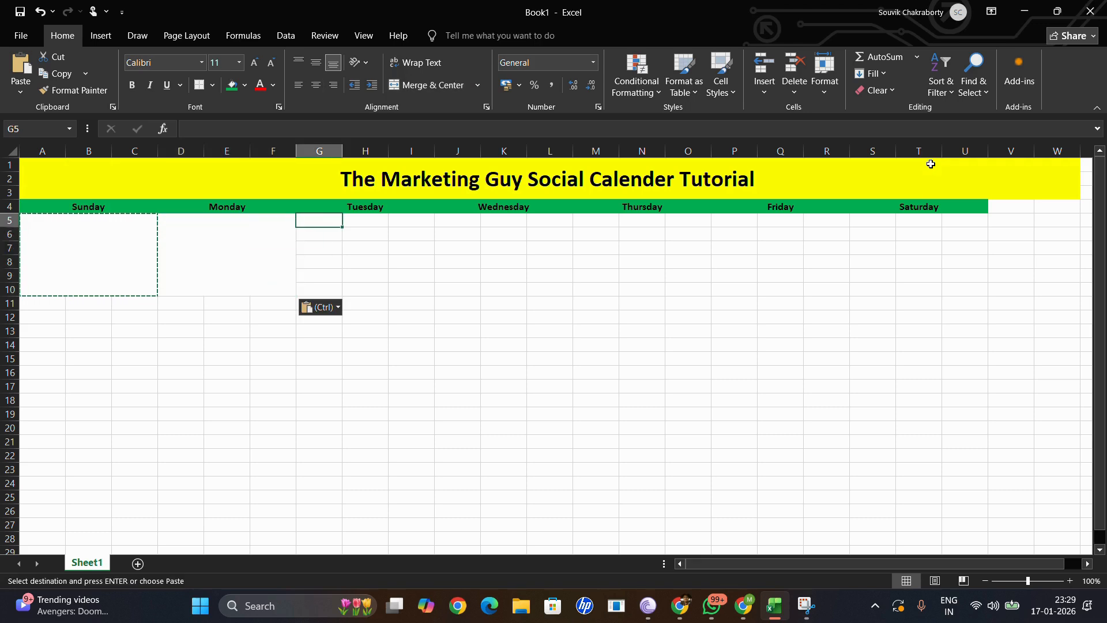
{"action": "key", "text": "ctrl+v"}
{"action": "key", "text": "Right"}
{"action": "key", "text": "Right"}
{"action": "key", "text": "ctrl+v"}
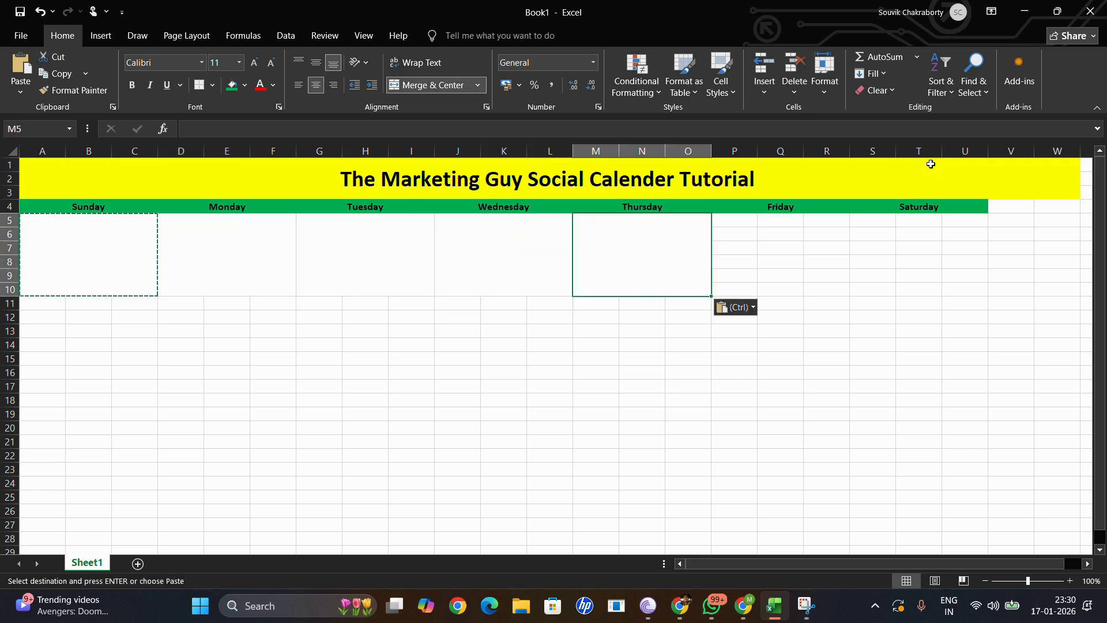
{"action": "key", "text": "Right"}
{"action": "key", "text": "ctrl+v"}
{"action": "key", "text": "Right"}
{"action": "key", "text": "ctrl+v"}
Copy the weekday header row A4:U4 and paste it at A11 to start a second week.
{"action": "key", "text": "Left"}
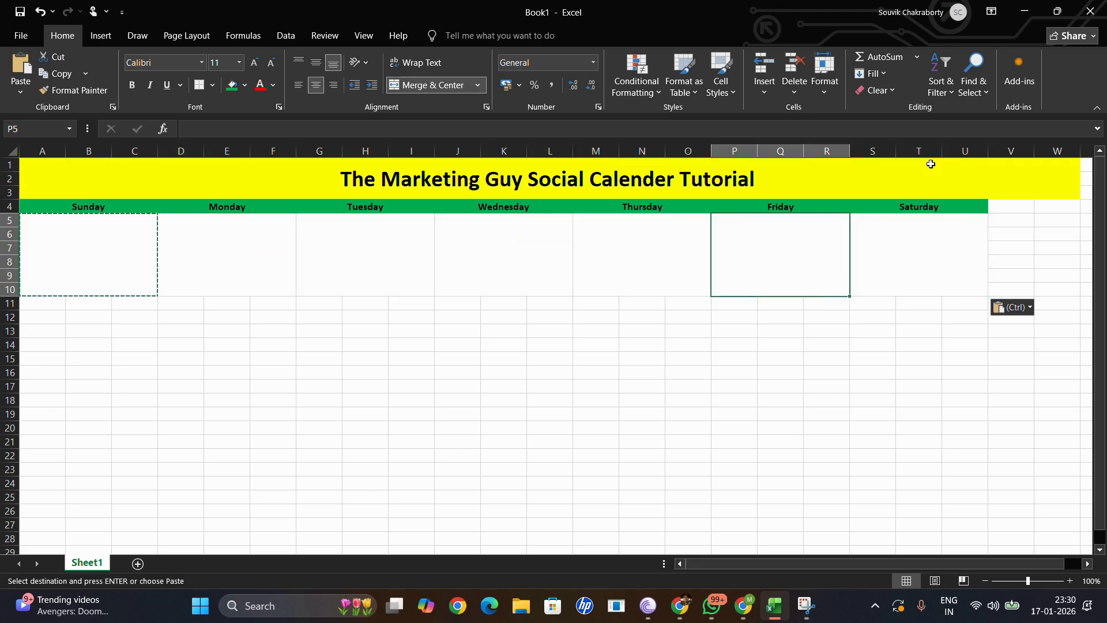
{"action": "key", "text": "Up"}
{"action": "key", "text": "Left"}
{"action": "key", "text": "Left"}
{"action": "key", "text": "Left"}
{"action": "key", "text": "Left"}
{"action": "key", "text": "Left"}
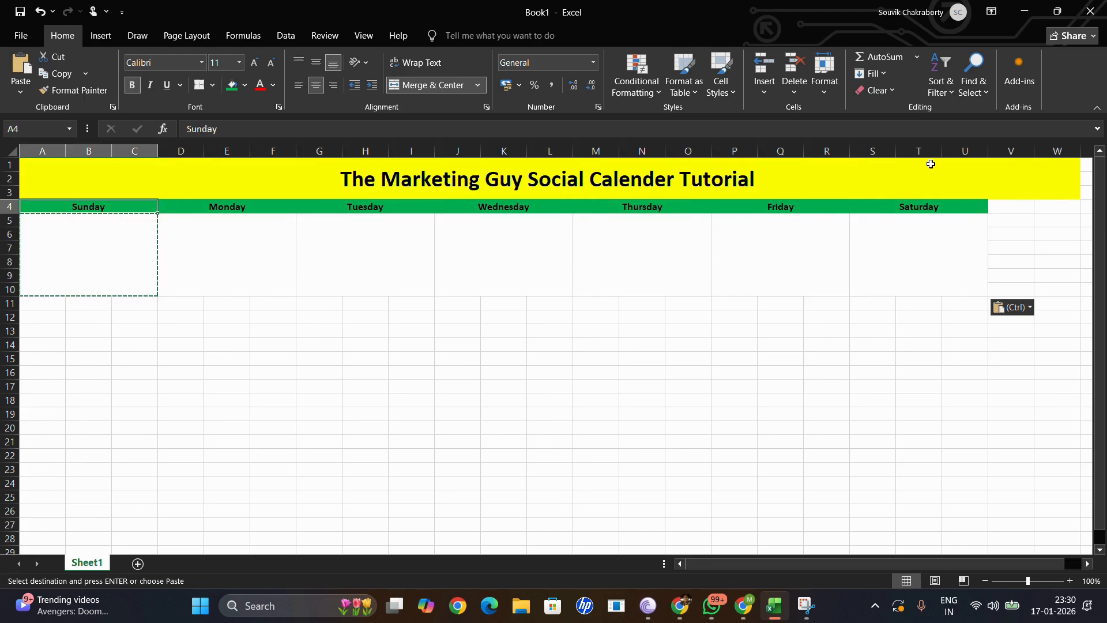
{"action": "key", "text": "shift+Right"}
{"action": "key", "text": "shift+Right"}
{"action": "key", "text": "shift+Right"}
{"action": "key", "text": "shift+Right"}
{"action": "key", "text": "shift+Right"}
{"action": "key", "text": "shift+Right"}
{"action": "key", "text": "ctrl+c"}
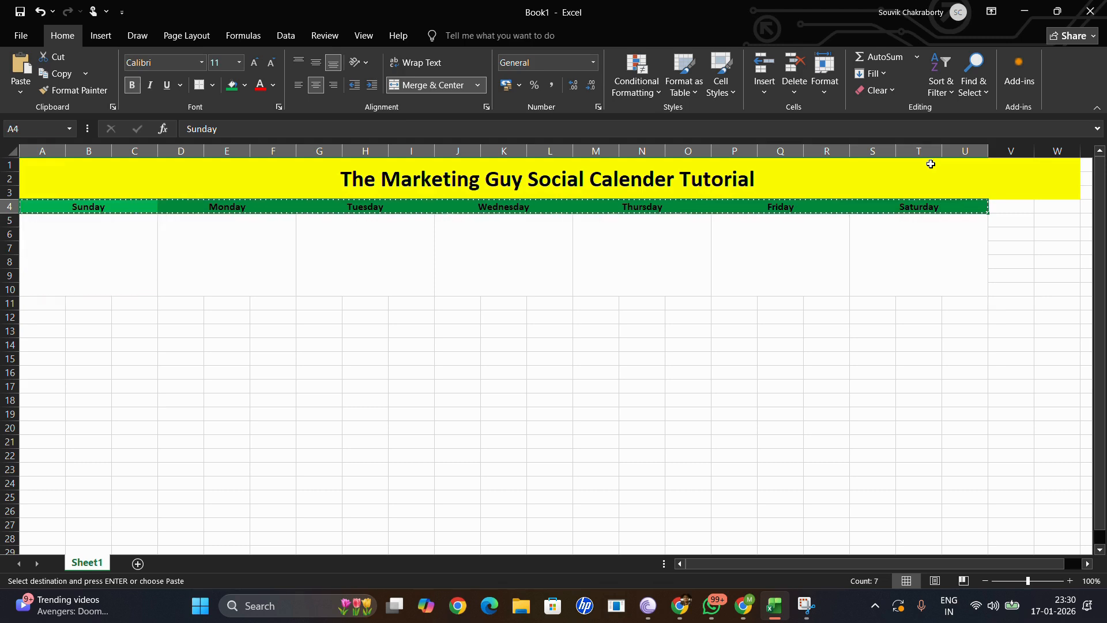
{"action": "key", "text": "Down"}
{"action": "key", "text": "Down"}
{"action": "key", "text": "ctrl+v"}
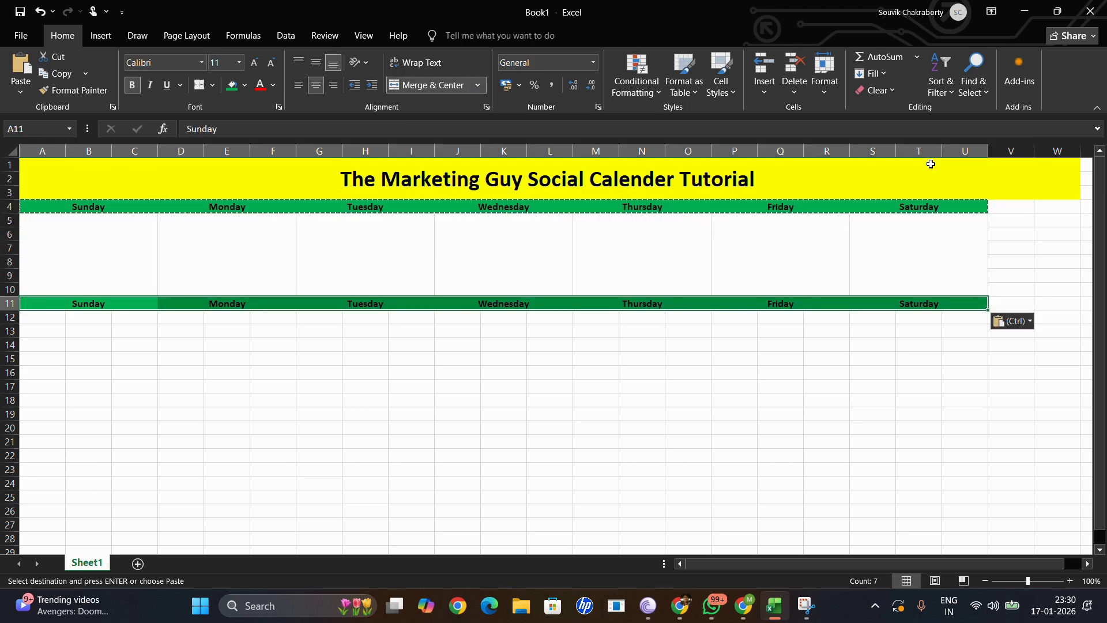
Copy the merged Sunday block at A5 and paste it under the second week's Sunday and Monday headers.
{"action": "key", "text": "Up"}
{"action": "key", "text": "Up"}
{"action": "key", "text": "Down"}
{"action": "key", "text": "Escape"}
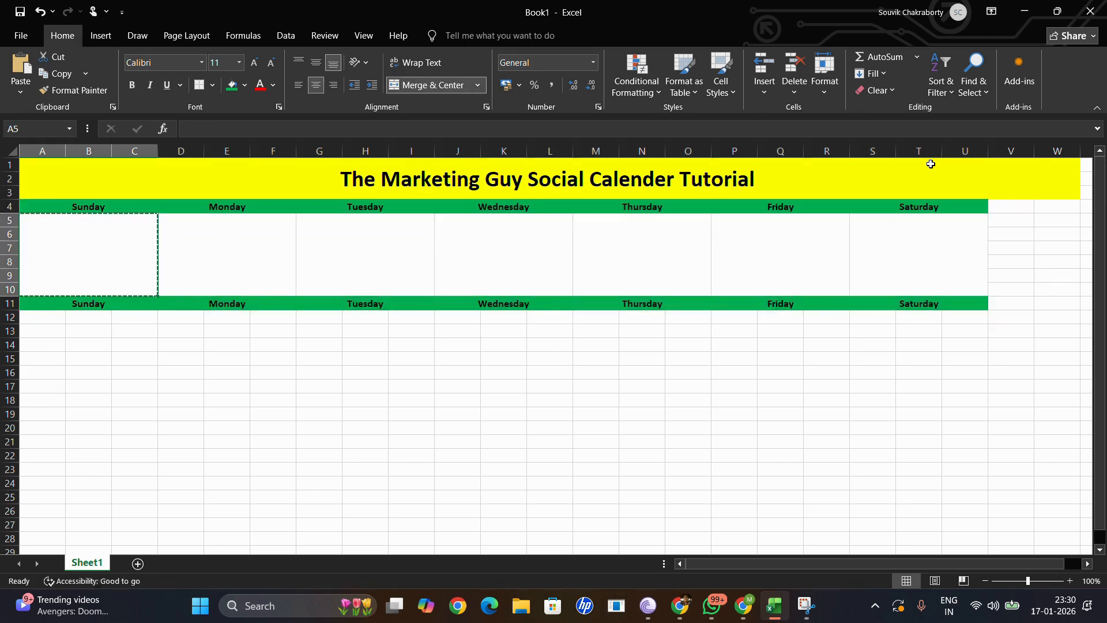
{"action": "key", "text": "ctrl+c"}
{"action": "key", "text": "Down"}
{"action": "key", "text": "Down"}
{"action": "key", "text": "ctrl+v"}
{"action": "key", "text": "Right"}
{"action": "key", "text": "ctrl+v"}
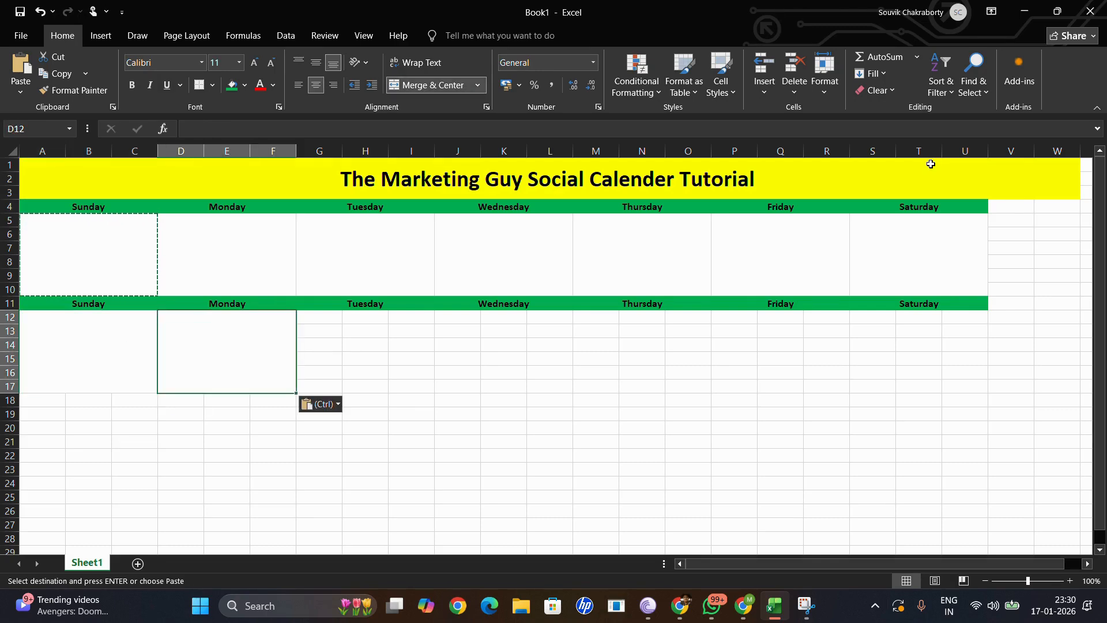
Paste the merged block under the second week's Tuesday to Saturday headers in row 12.
{"action": "key", "text": "Right"}
{"action": "key", "text": "ctrl+v"}
{"action": "key", "text": "Right"}
{"action": "key", "text": "ctrl+v"}
{"action": "key", "text": "Right"}
{"action": "key", "text": "ctrl+v"}
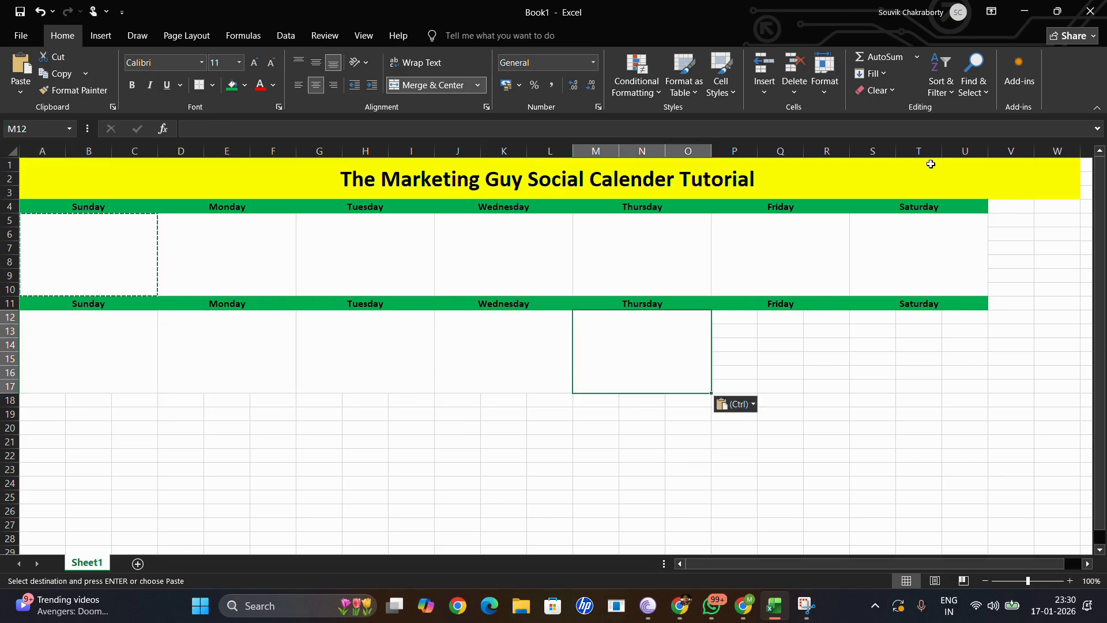
{"action": "key", "text": "Right"}
{"action": "key", "text": "ctrl+v"}
{"action": "key", "text": "Right"}
{"action": "key", "text": "ctrl+v"}
Copy the whole second week, header row and blocks in A11:U17, and paste it at A18.
{"action": "key", "text": "Left"}
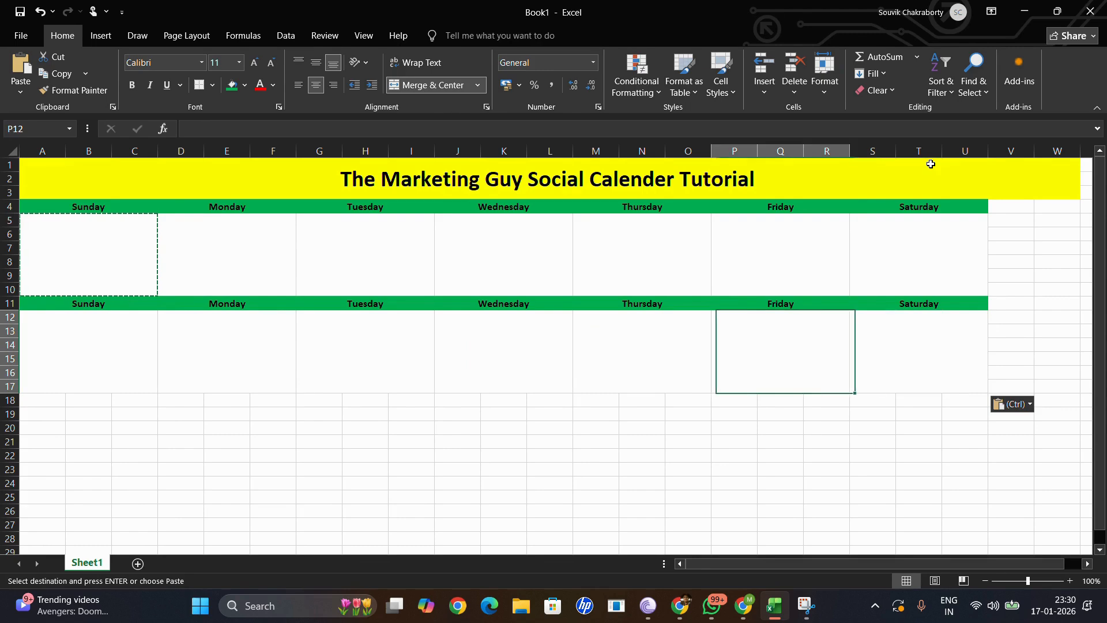
{"action": "key", "text": "Home"}
{"action": "key", "text": "Up"}
{"action": "key", "text": "shift+Right"}
{"action": "key", "text": "shift+Right"}
{"action": "key", "text": "shift+Right"}
{"action": "key", "text": "shift+Right"}
{"action": "key", "text": "shift+Right"}
{"action": "key", "text": "shift+Right"}
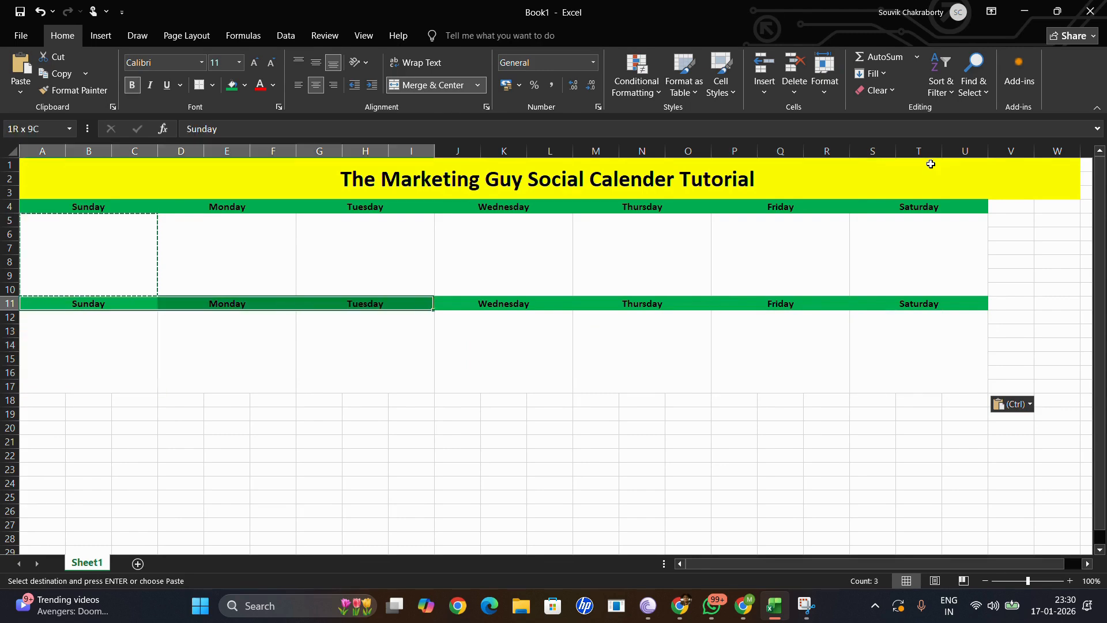
{"action": "key", "text": "shift+Down"}
{"action": "key", "text": "ctrl+c"}
{"action": "key", "text": "Down"}
{"action": "key", "text": "Down"}
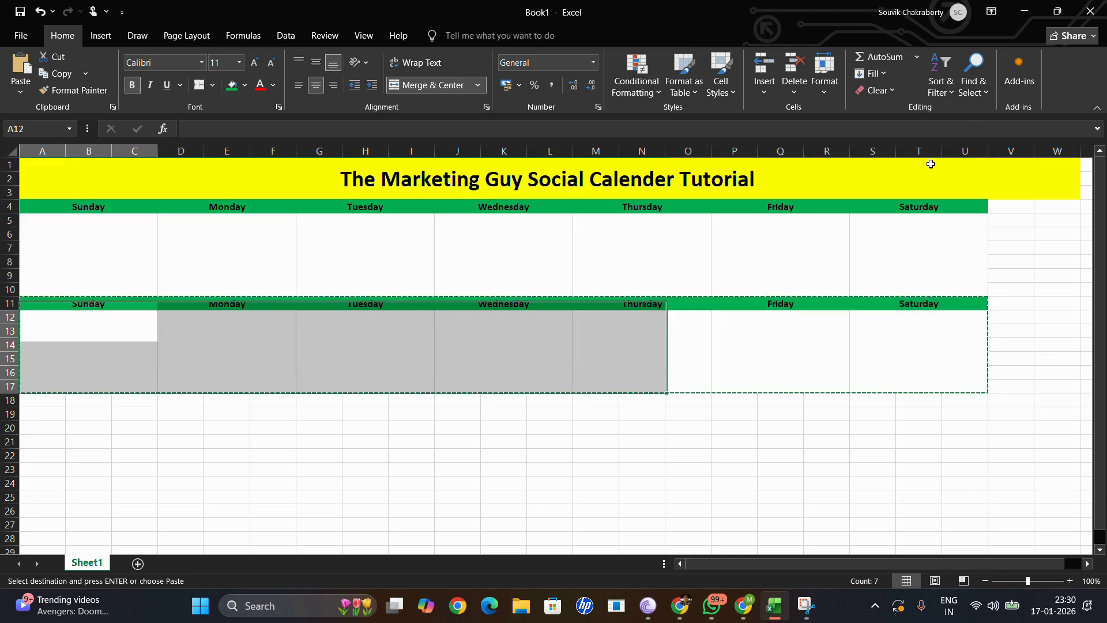
{"action": "key", "text": "ctrl+v"}
Paste the copied week once more at A25 to create the fourth week.
{"action": "key", "text": "Down"}
{"action": "key", "text": "Down"}
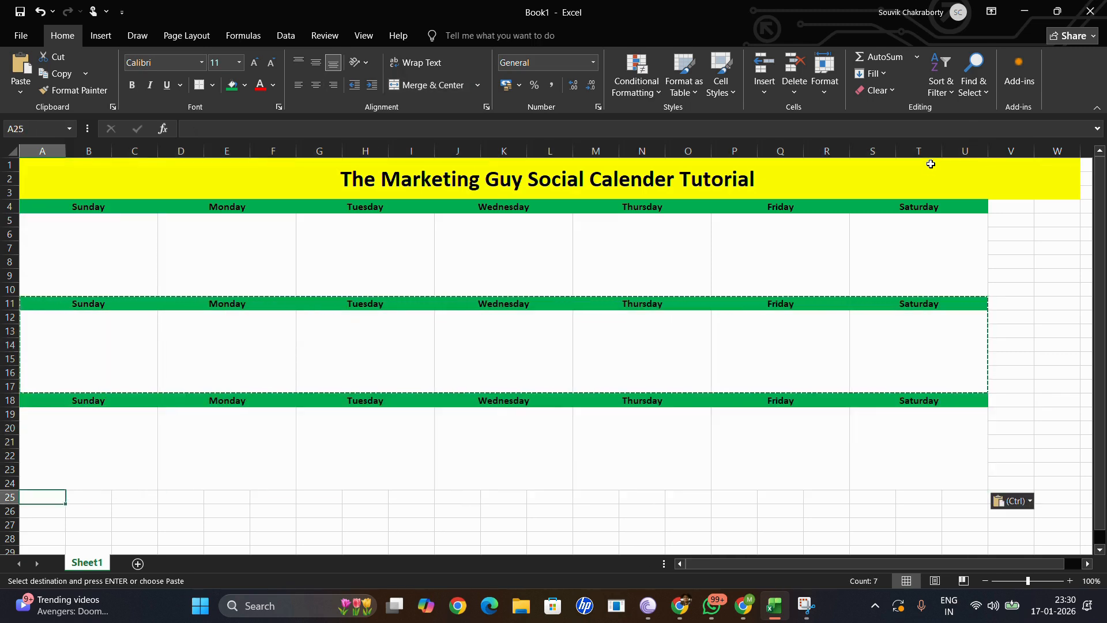
{"action": "key", "text": "ctrl+v"}
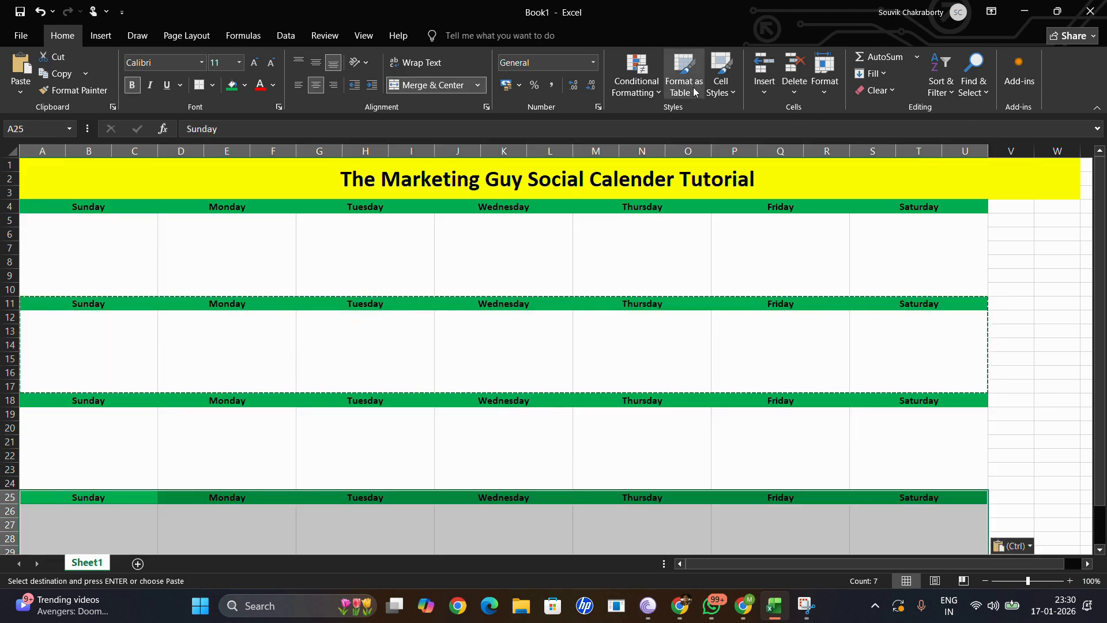
{"action": "scroll", "coordinate": [615, 280], "scroll_direction": "down", "scroll_amount": 2}
{"action": "scroll", "coordinate": [615, 281], "scroll_direction": "up", "scroll_amount": 2}
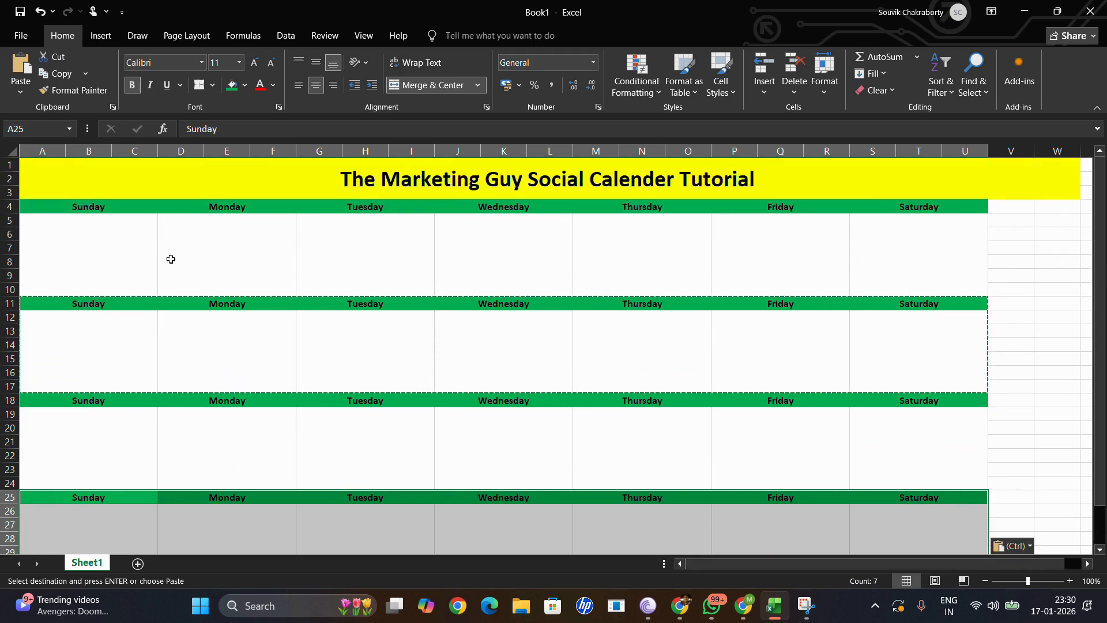
{"action": "left_click", "coordinate": [205, 277]}
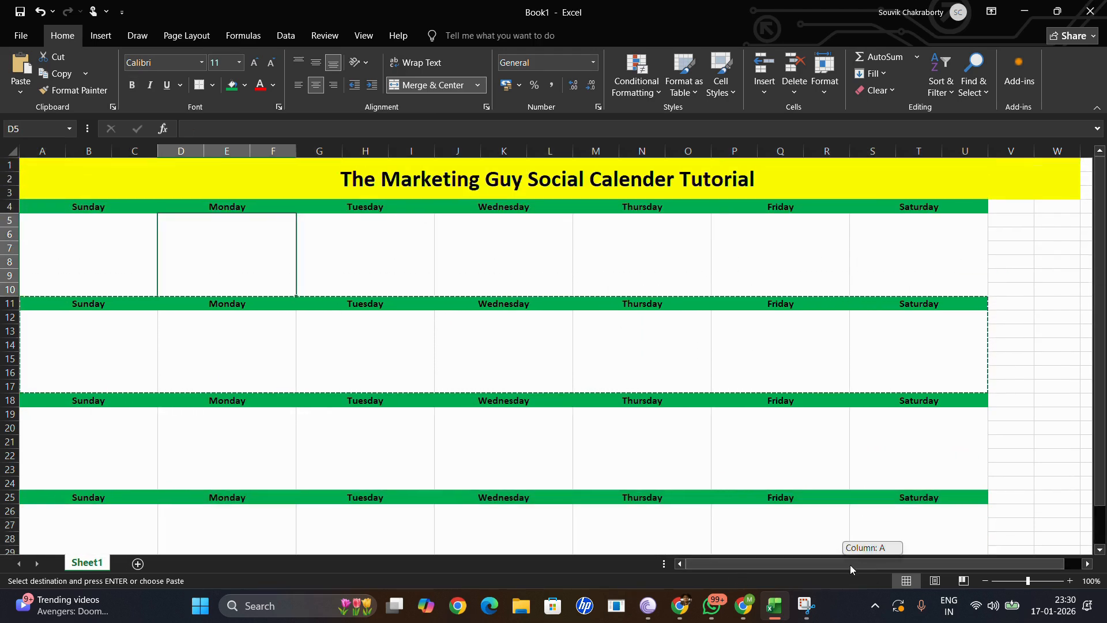
Check the system calendar for February 2026 and add (1.02.2026) after Sunday in the row 4 header.
{"action": "left_click", "coordinate": [1058, 609]}
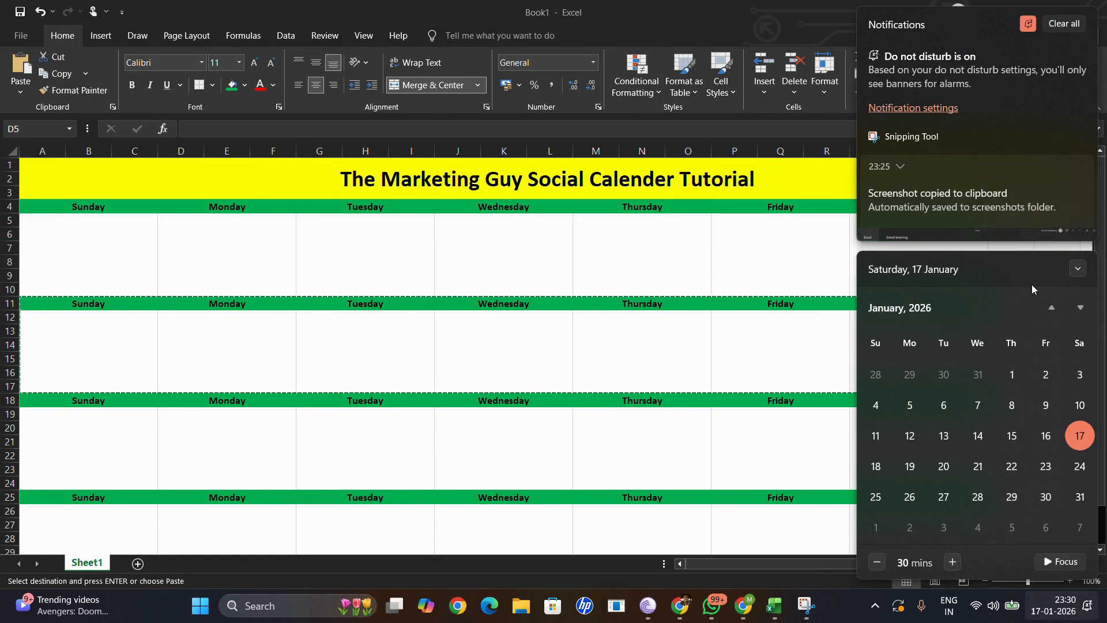
{"action": "left_click", "coordinate": [1079, 307]}
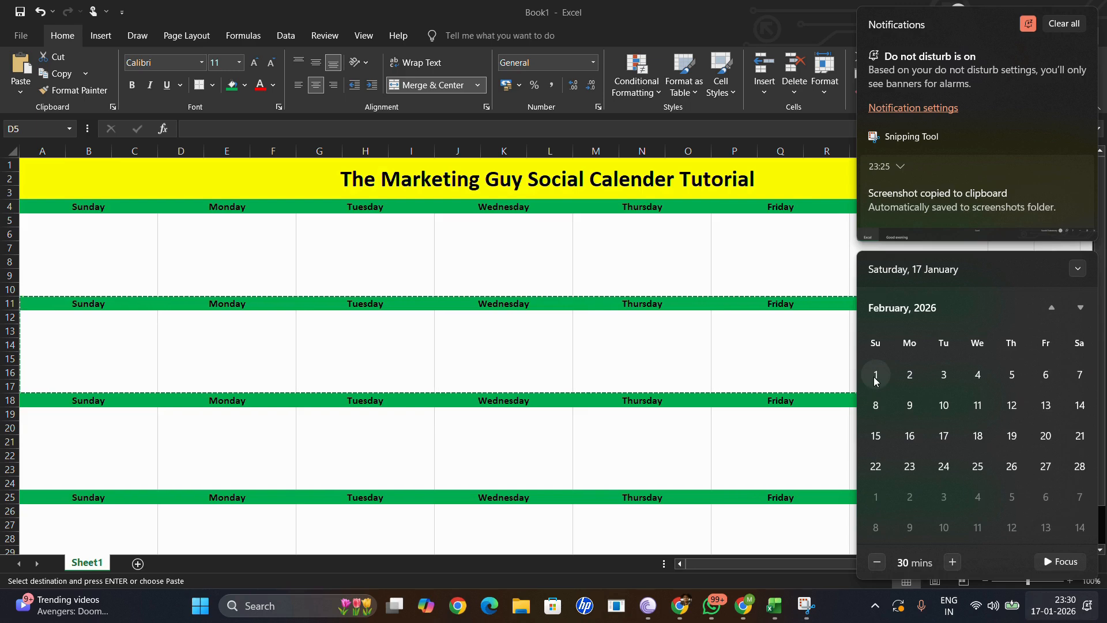
{"action": "left_click", "coordinate": [116, 209]}
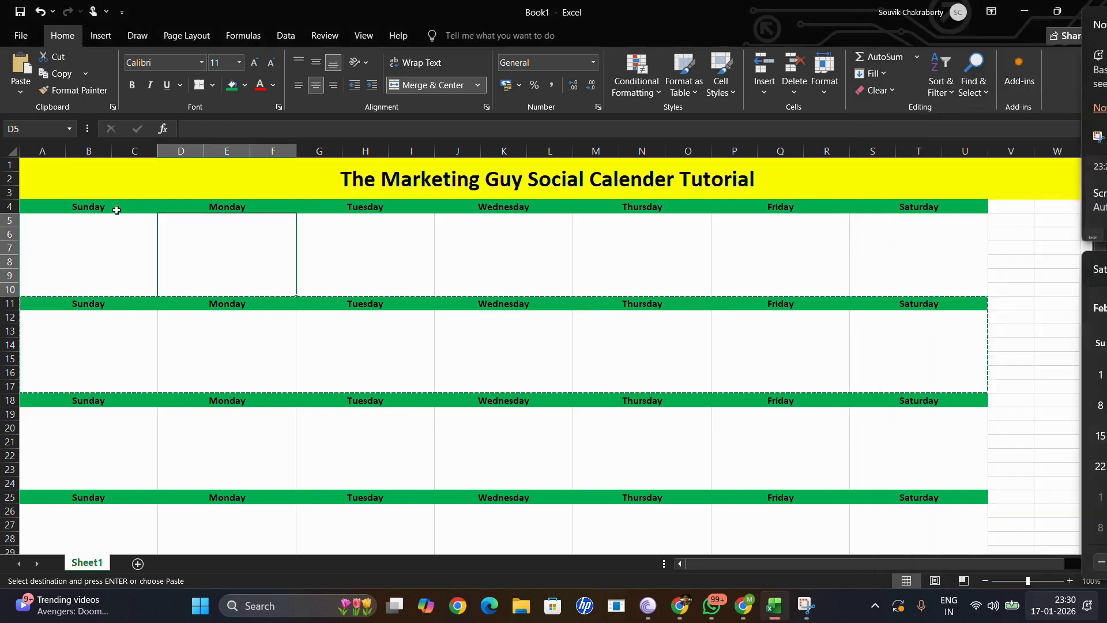
{"action": "key", "text": "Escape"}
{"action": "double_click", "coordinate": [114, 206]}
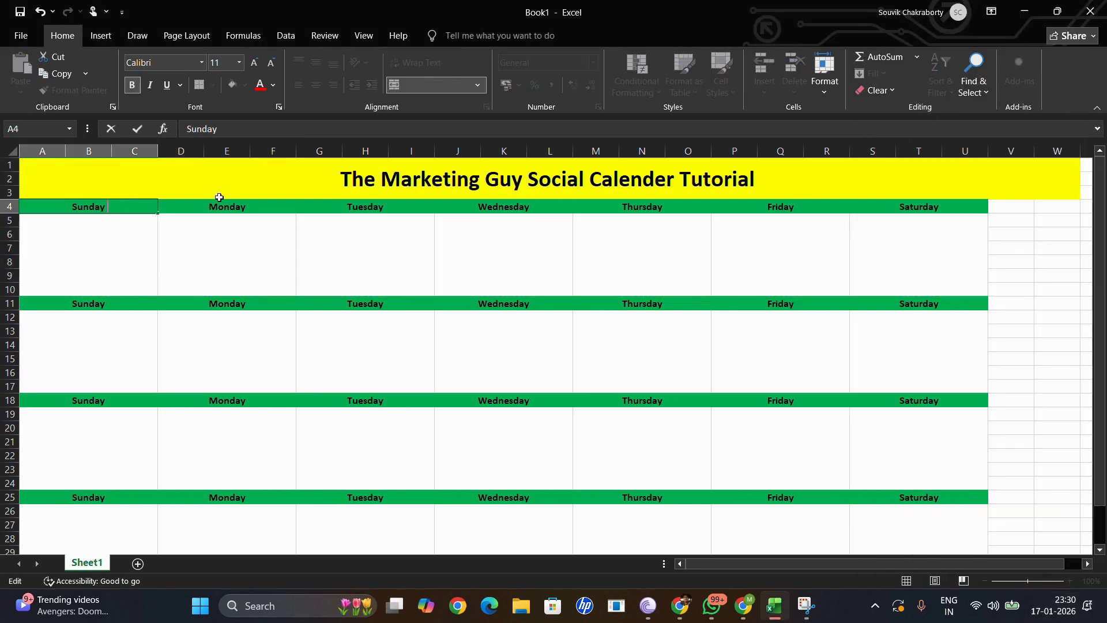
{"action": "type", "text": "(1.02.202"}
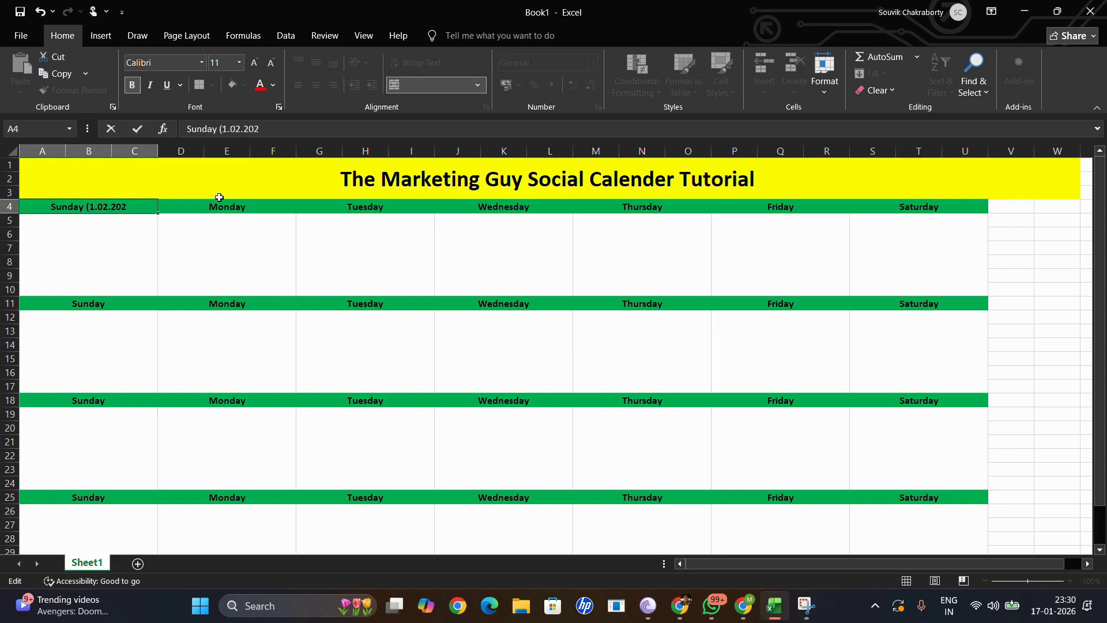
{"action": "type", "text": "6)"}
Copy the bracketed date from the row 4 Sunday header and add it after Monday as (2.02.2026).
{"action": "key", "text": "shift+Left"}
{"action": "key", "text": "shift+Left"}
{"action": "key", "text": "shift+Left"}
{"action": "key", "text": "shift+Left"}
{"action": "key", "text": "shift+Left"}
{"action": "key", "text": "shift+Left"}
{"action": "key", "text": "shift+Left"}
{"action": "key", "text": "shift+Left"}
{"action": "key", "text": "shift+Left"}
{"action": "key", "text": "shift+Left"}
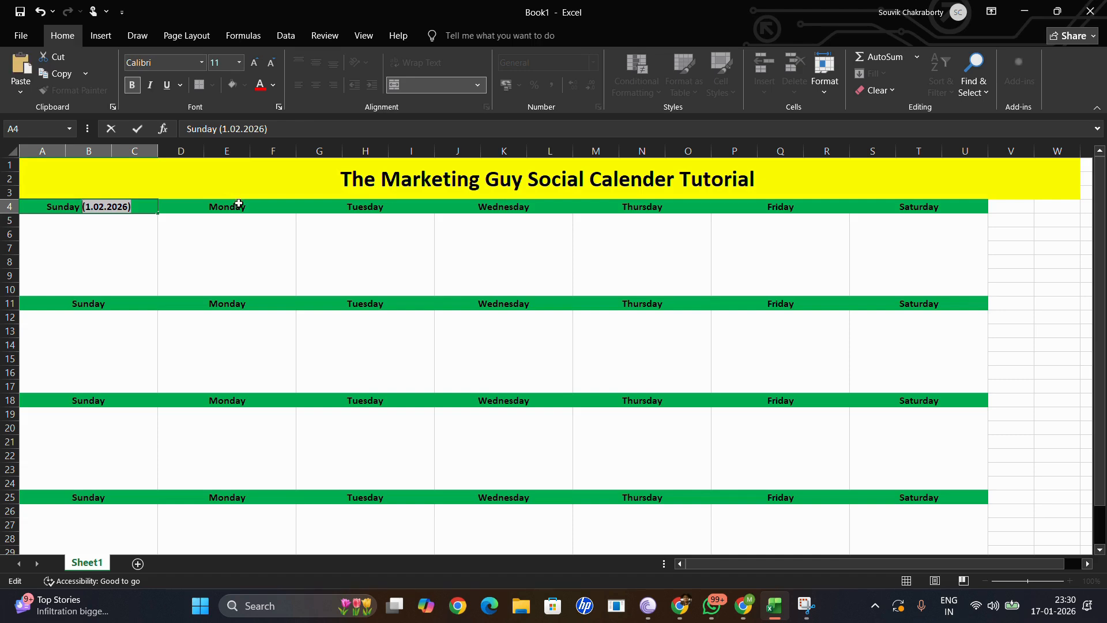
{"action": "left_click", "coordinate": [266, 206]}
{"action": "double_click", "coordinate": [271, 207]}
{"action": "key", "text": "ctrl+v"}
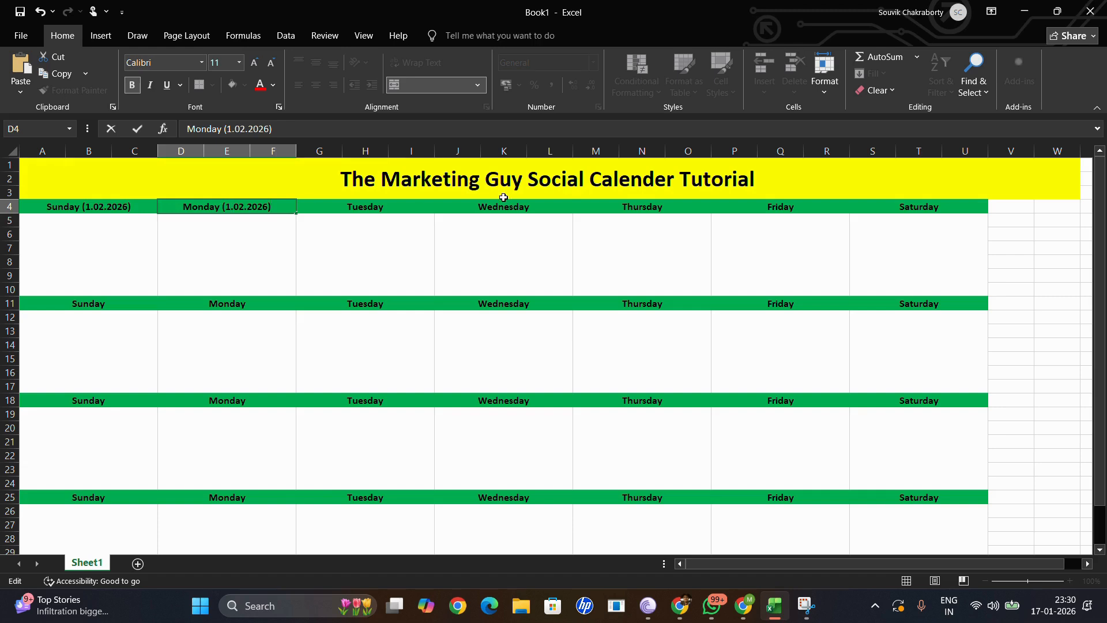
Paste the date after Tuesday in row 4 and change it to (3.02.2026).
{"action": "left_click", "coordinate": [399, 207]}
{"action": "double_click", "coordinate": [399, 206]}
{"action": "key", "text": "ctrl+v"}
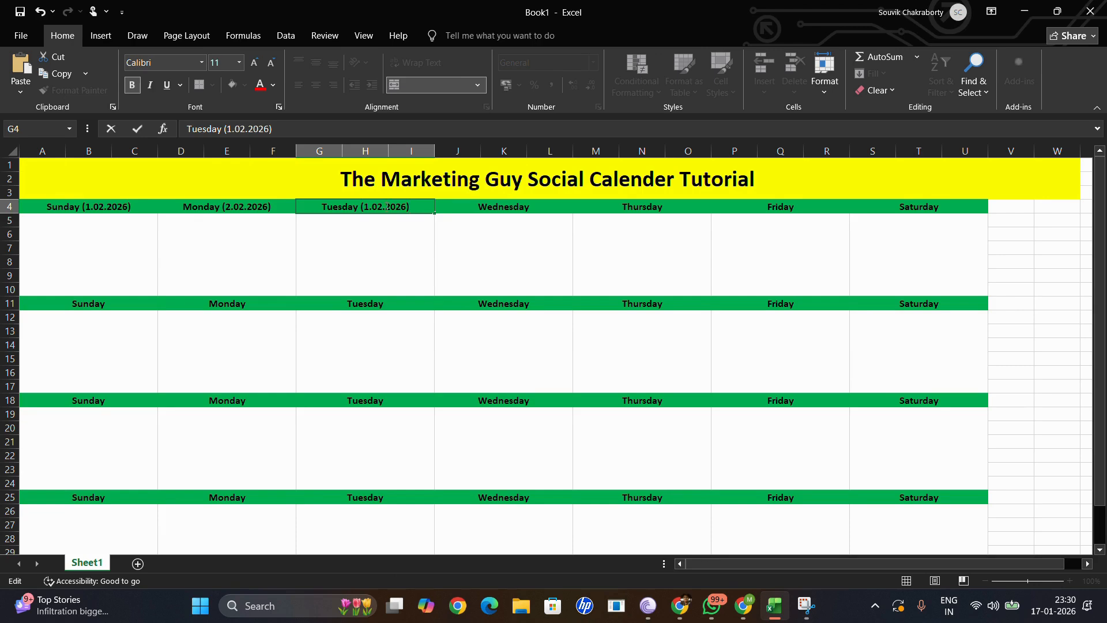
{"action": "left_click", "coordinate": [367, 206]}
{"action": "key", "text": "BackSpace"}
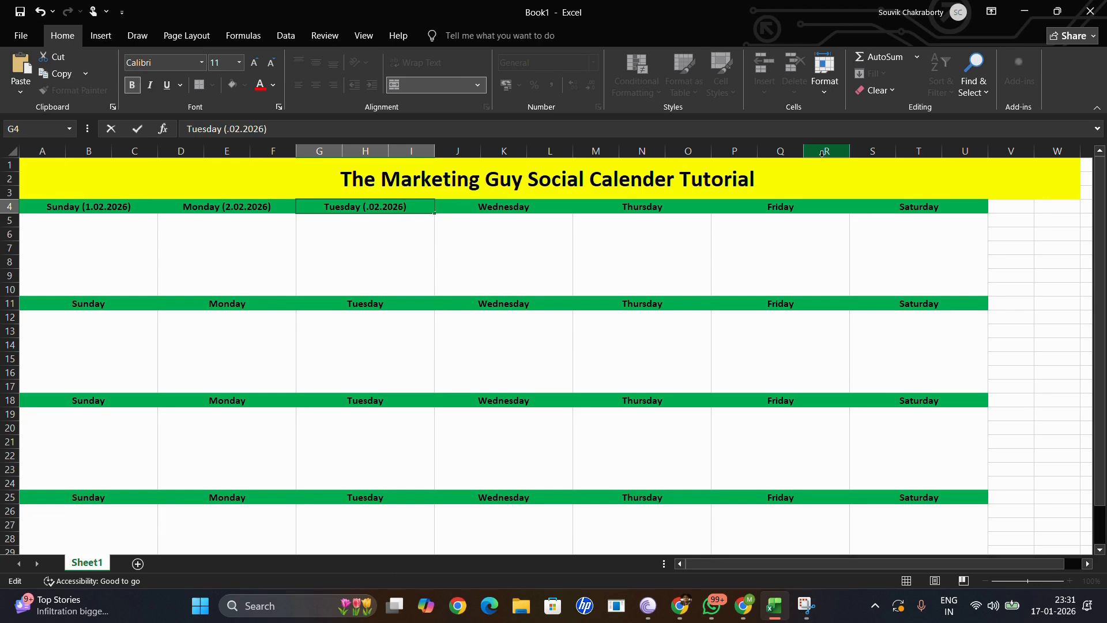
{"action": "type", "text": "3"}
Paste the date after Wednesday in row 4 and change it to (4.02.2026).
{"action": "left_click", "coordinate": [545, 206]}
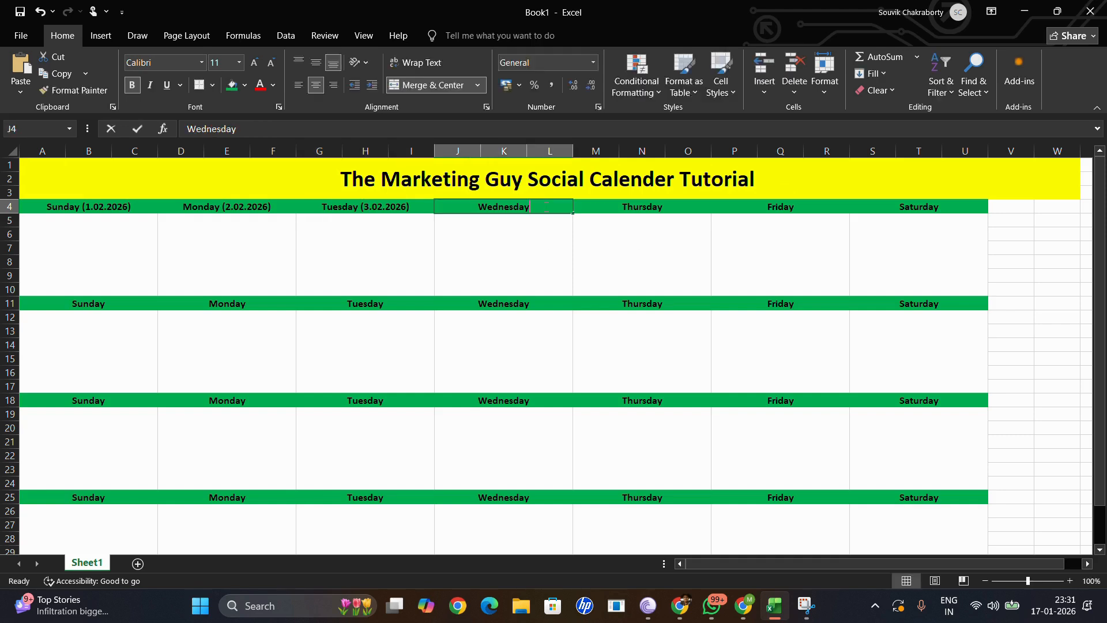
{"action": "double_click", "coordinate": [545, 206]}
{"action": "key", "text": "ctrl+v"}
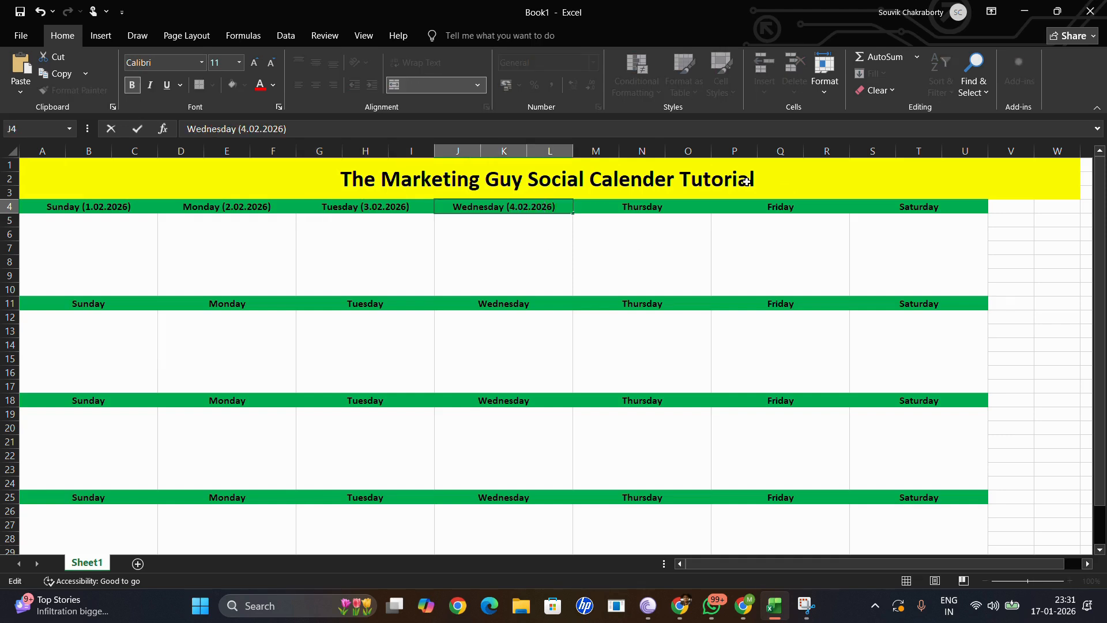
Paste the date after Thursday in row 4 and change it to (5.02.2026).
{"action": "left_click", "coordinate": [669, 207]}
{"action": "double_click", "coordinate": [671, 206]}
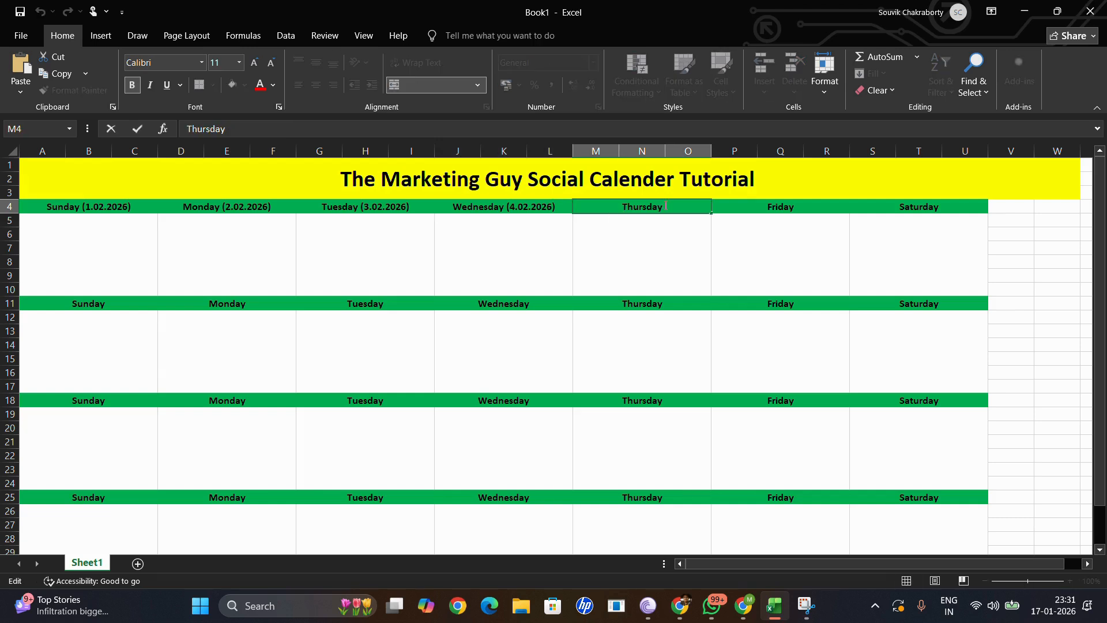
{"action": "key", "text": "ctrl+v"}
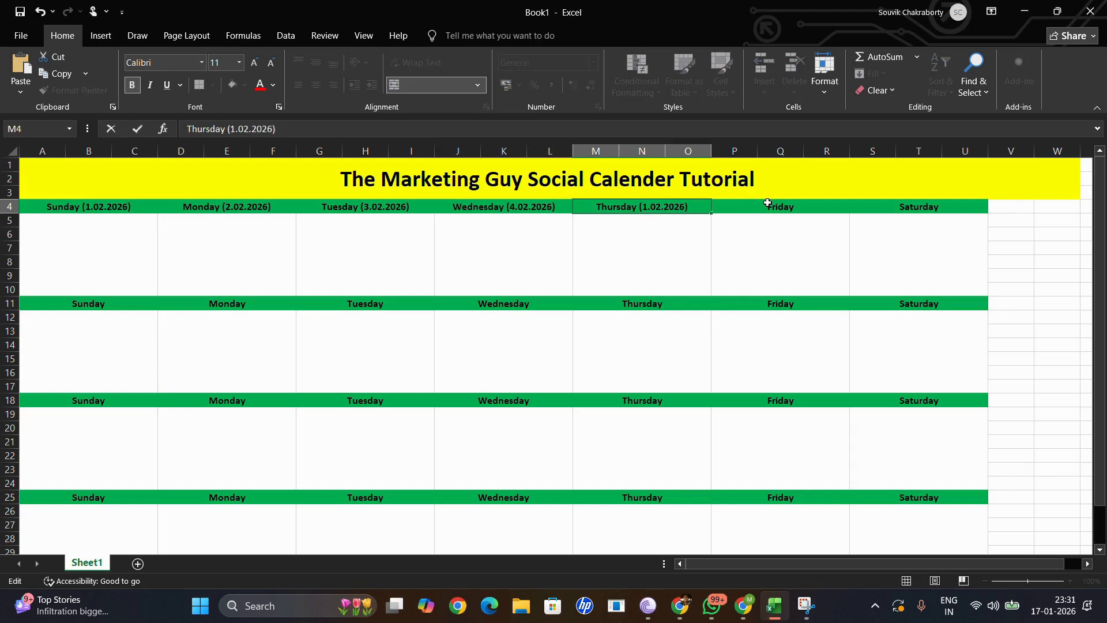
{"action": "left_click", "coordinate": [665, 249]}
Paste the date after Friday in row 4 and change it to (6.02.2026).
{"action": "left_click", "coordinate": [822, 205]}
{"action": "double_click", "coordinate": [827, 204]}
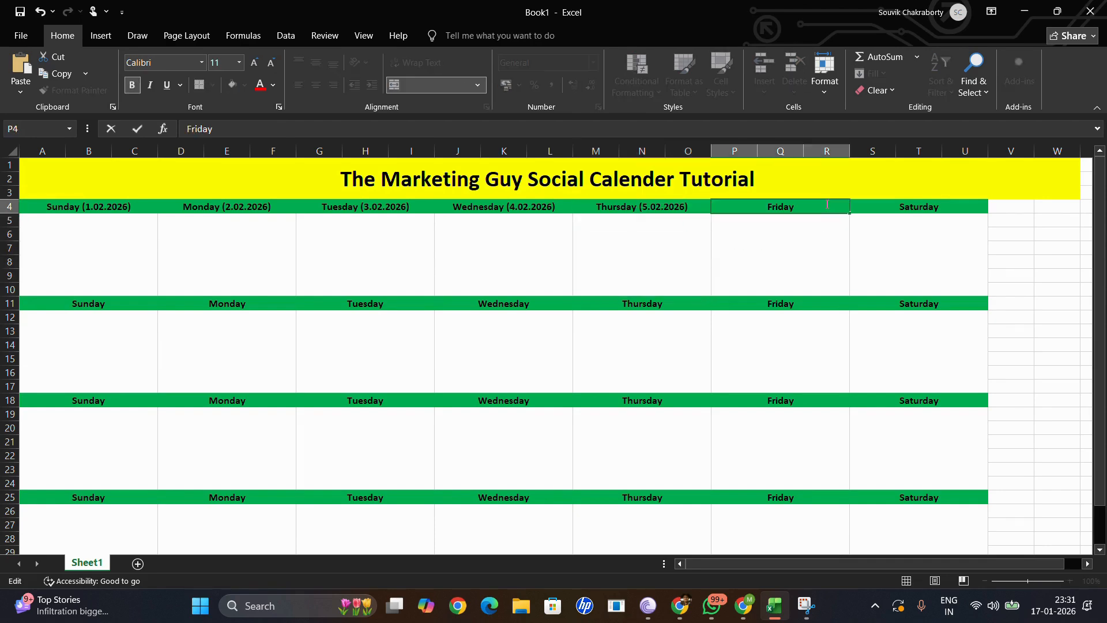
{"action": "key", "text": "ctrl+v"}
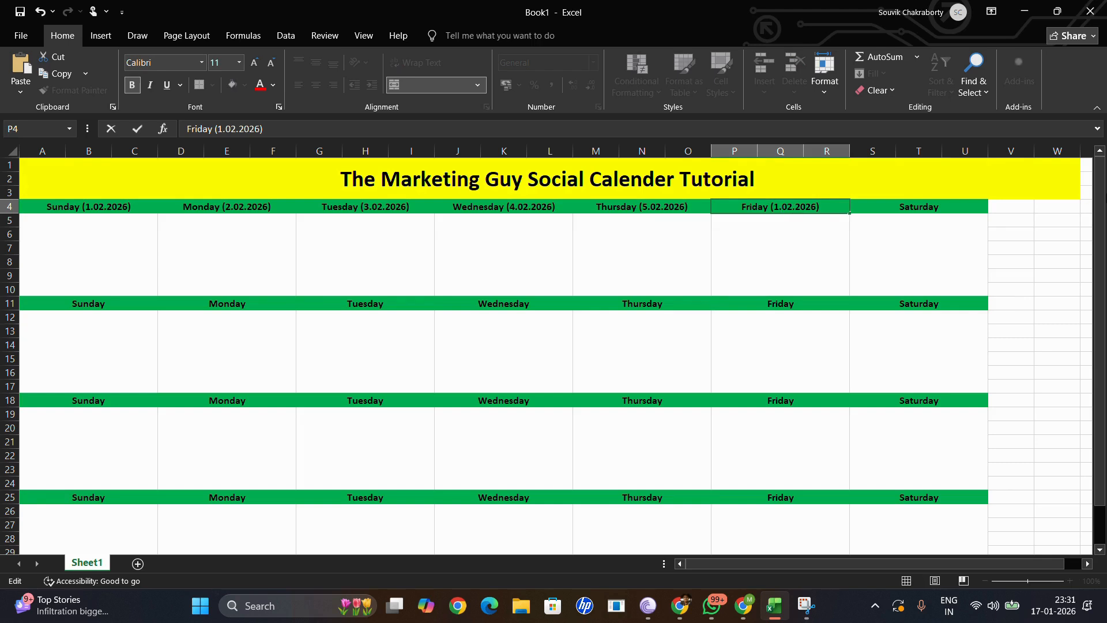
{"action": "key", "text": "Left"}
{"action": "key", "text": "Left"}
{"action": "key", "text": "Left"}
{"action": "key", "text": "Left"}
{"action": "key", "text": "Left"}
{"action": "key", "text": "Left"}
{"action": "key", "text": "Left"}
{"action": "key", "text": "Left"}
{"action": "key", "text": "Left"}
{"action": "key", "text": "BackSpace"}
{"action": "type", "text": "6"}
{"action": "key", "text": "Return"}
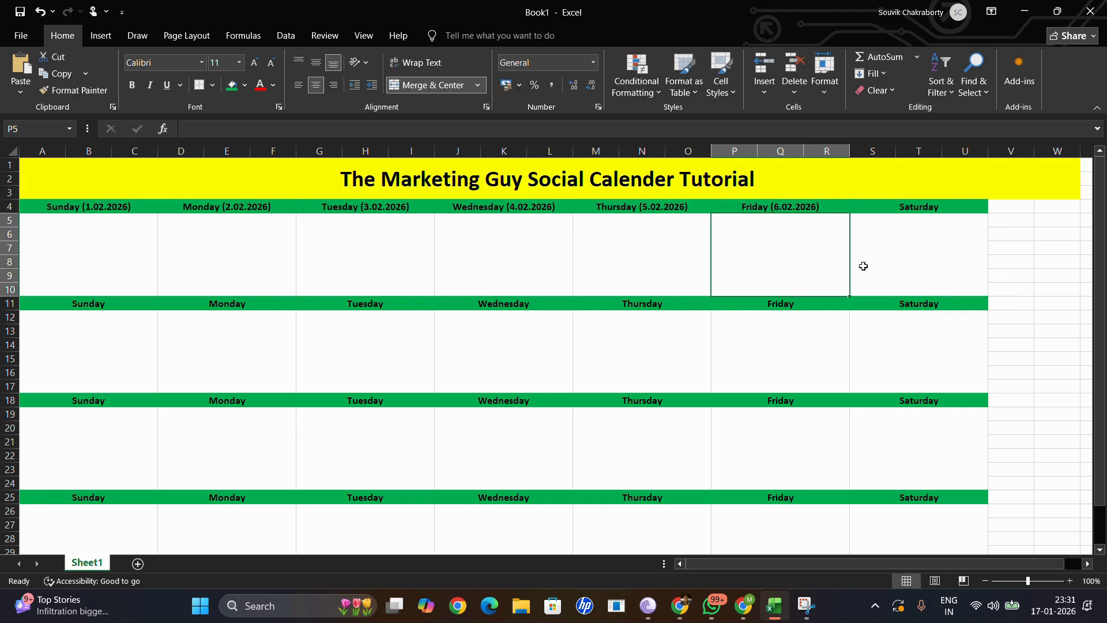
Paste the date after Saturday in row 4 and change it to (7.02.2026).
{"action": "left_click", "coordinate": [947, 215]}
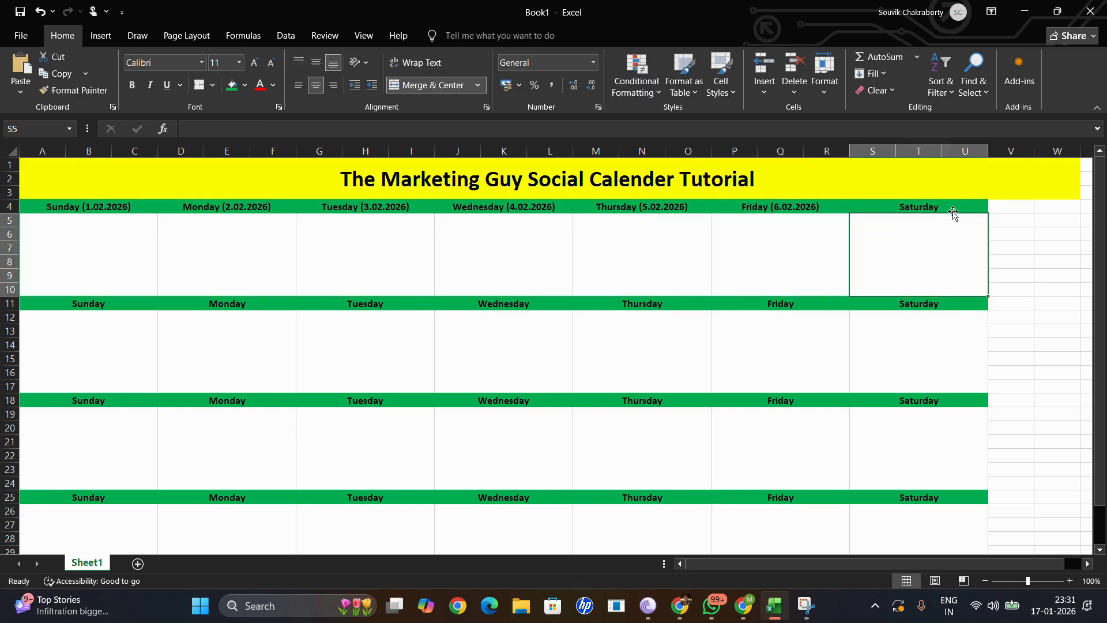
{"action": "double_click", "coordinate": [959, 206]}
{"action": "key", "text": "ctrl+v"}
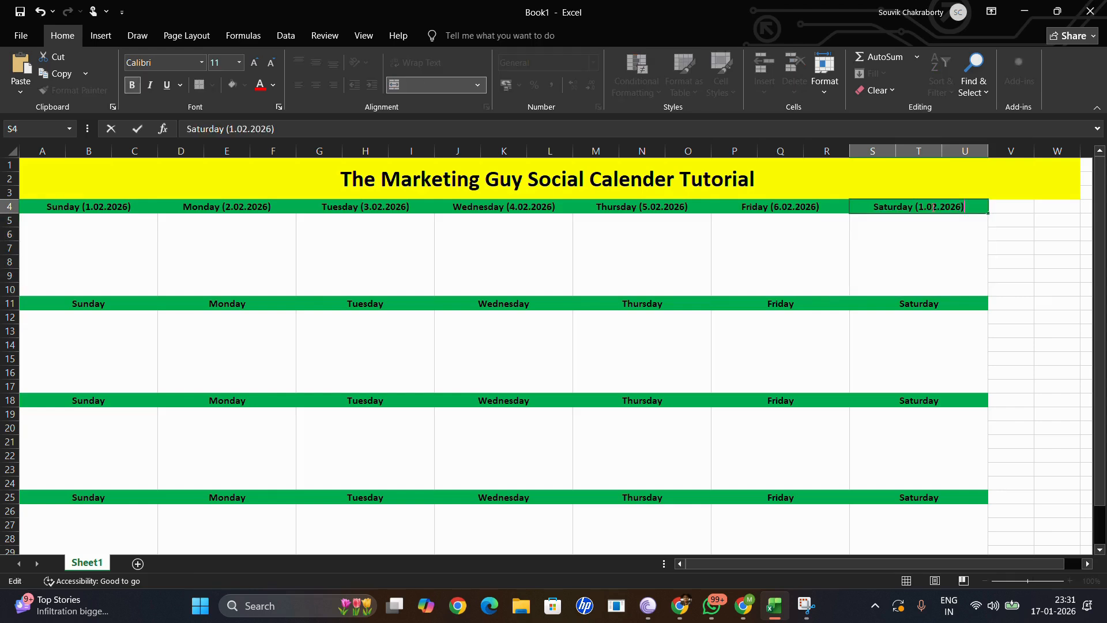
{"action": "key", "text": "BackSpace"}
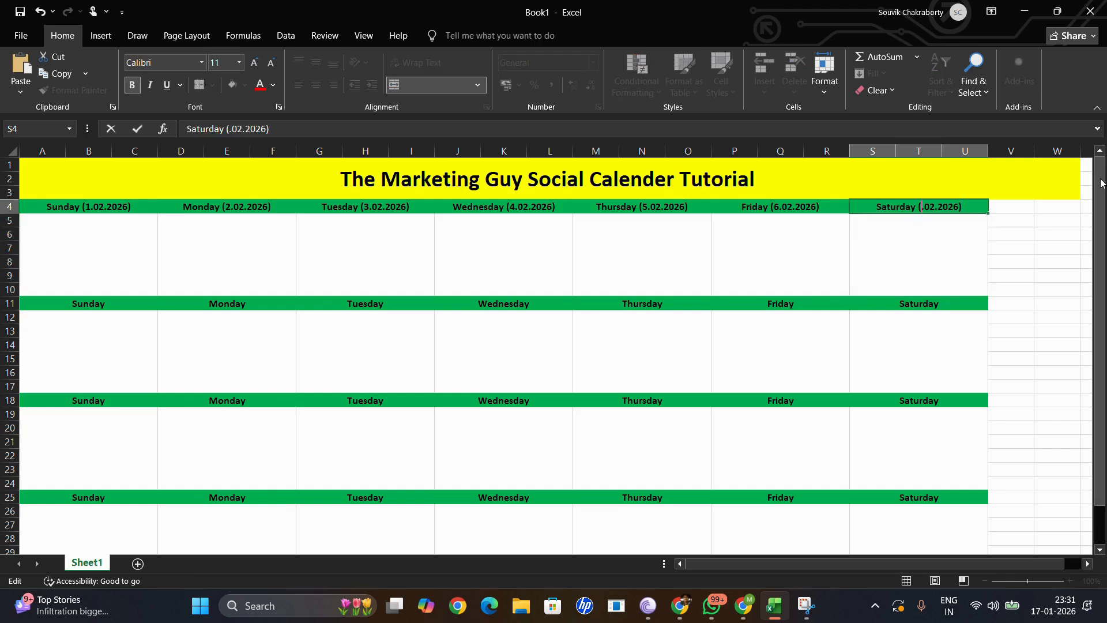
{"action": "type", "text": "7"}
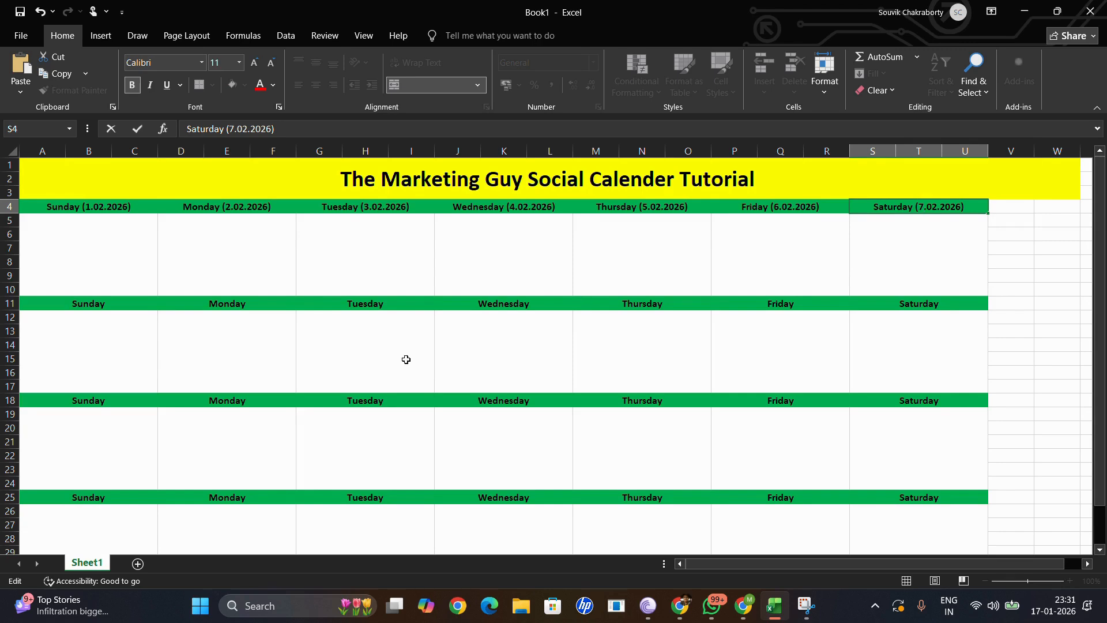
{"action": "left_click", "coordinate": [415, 366]}
Append "February 2026" to the end of the calendar's title.
{"action": "left_click", "coordinate": [78, 249]}
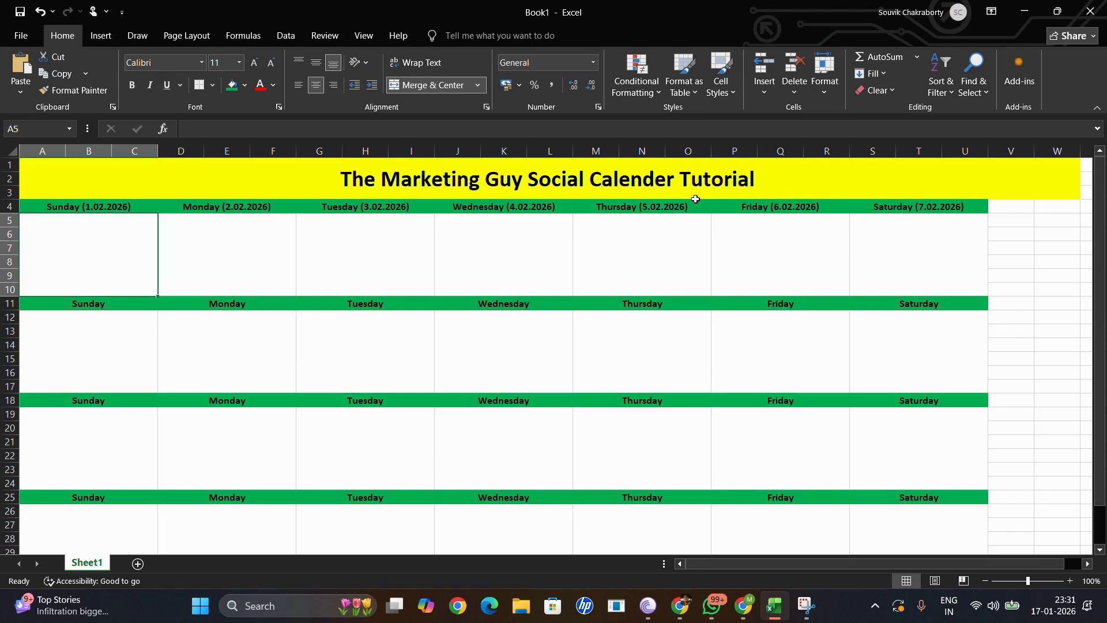
{"action": "double_click", "coordinate": [769, 171]}
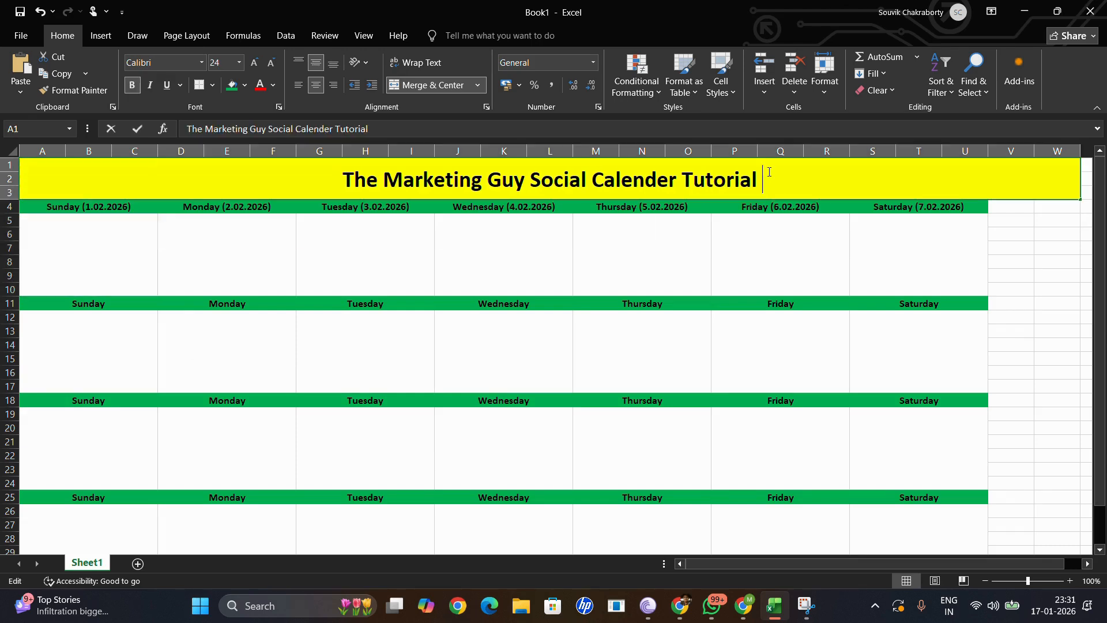
{"action": "type", "text": "February"}
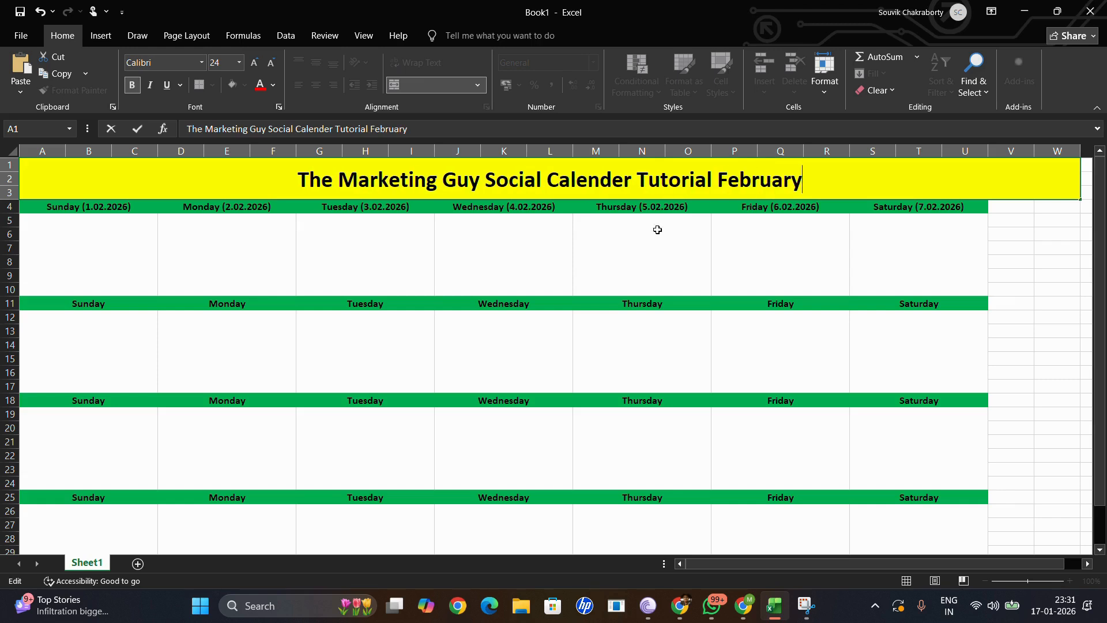
{"action": "type", "text": " 2026"}
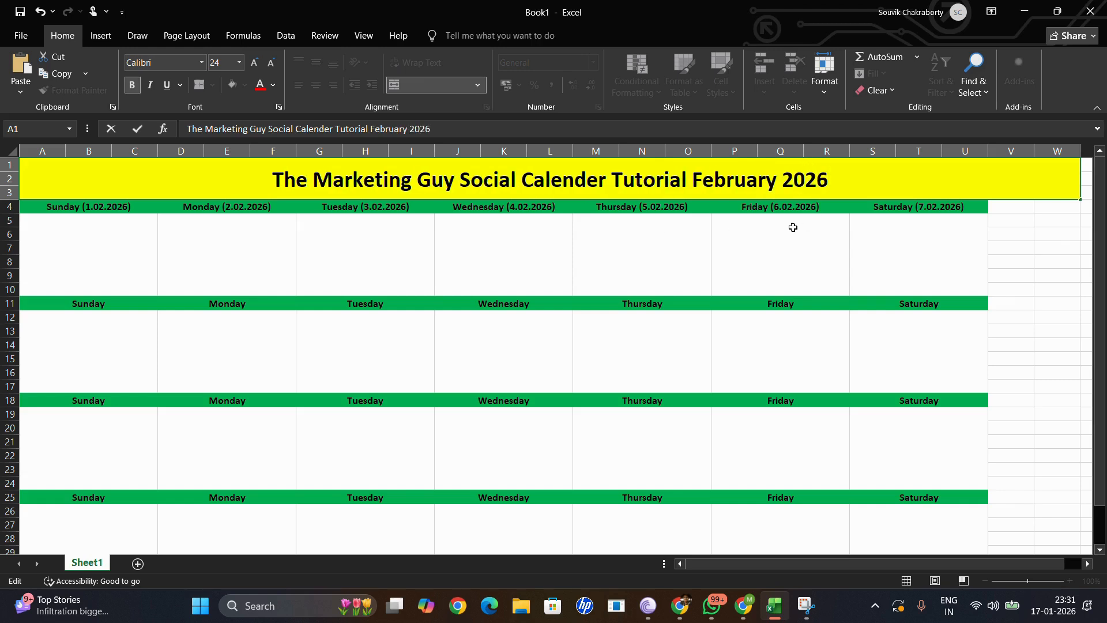
{"action": "left_click", "coordinate": [457, 387]}
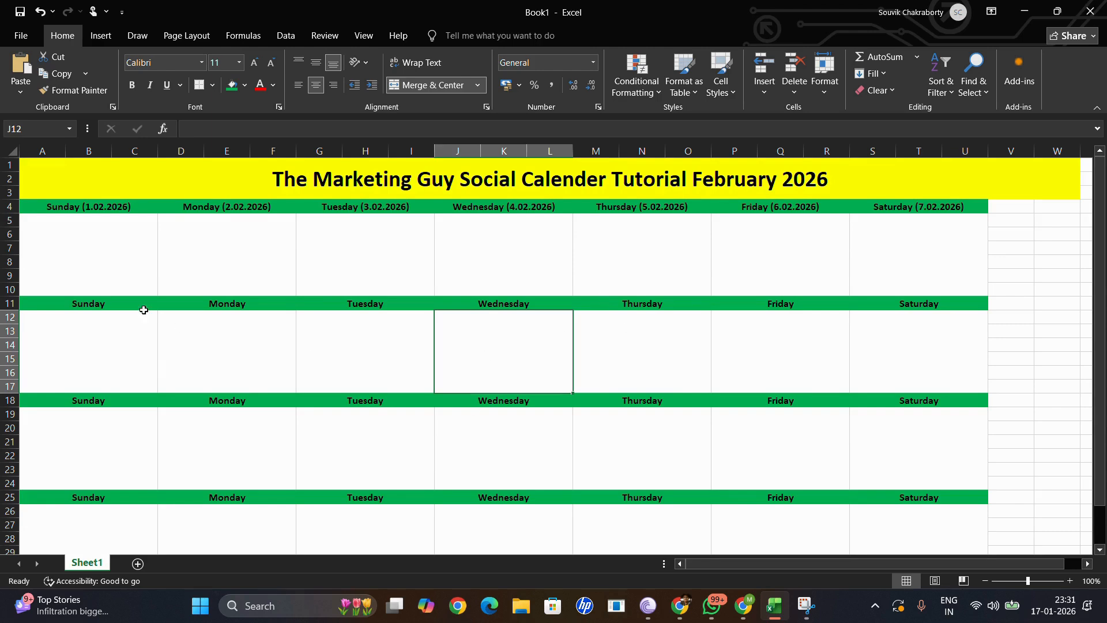
{"action": "left_click", "coordinate": [113, 263]}
{"action": "key", "text": "Up"}
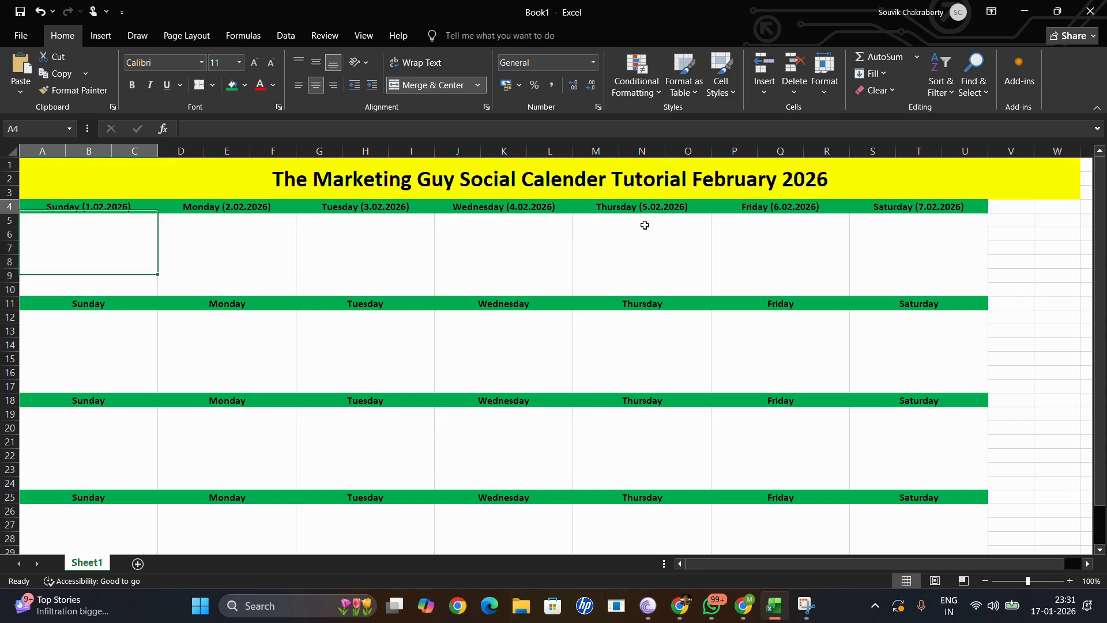
{"action": "key", "text": "Down"}
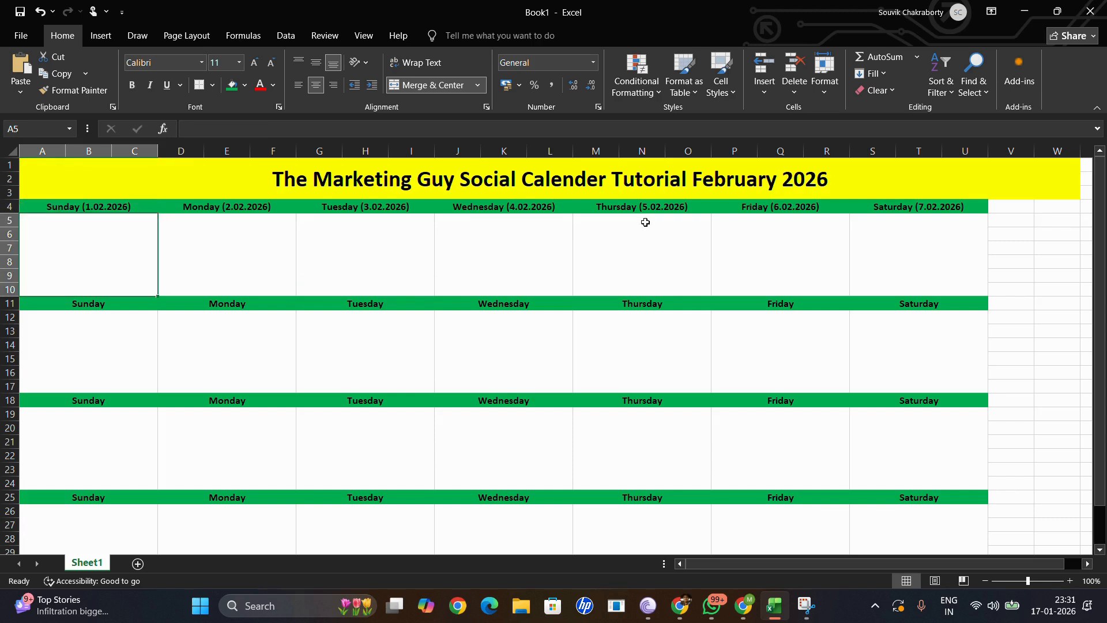
Widen column W beside the calendar to roughly twice its width.
{"action": "left_click_drag", "start_coordinate": [702, 568], "coordinate": [824, 566]}
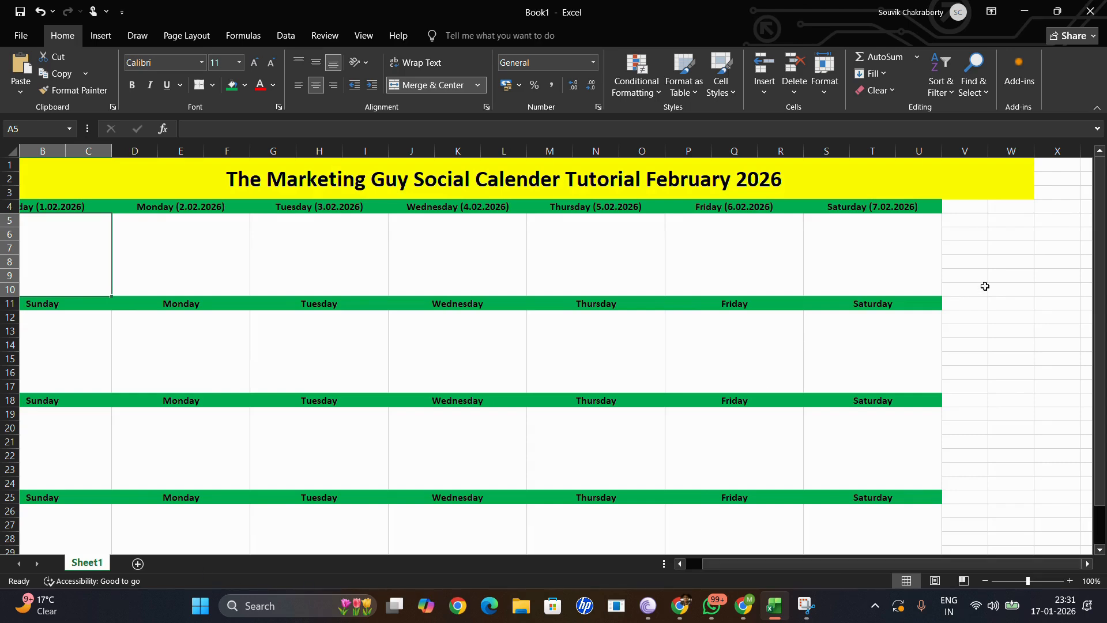
{"action": "left_click", "coordinate": [1002, 315]}
{"action": "left_click_drag", "start_coordinate": [1033, 151], "coordinate": [1086, 152]}
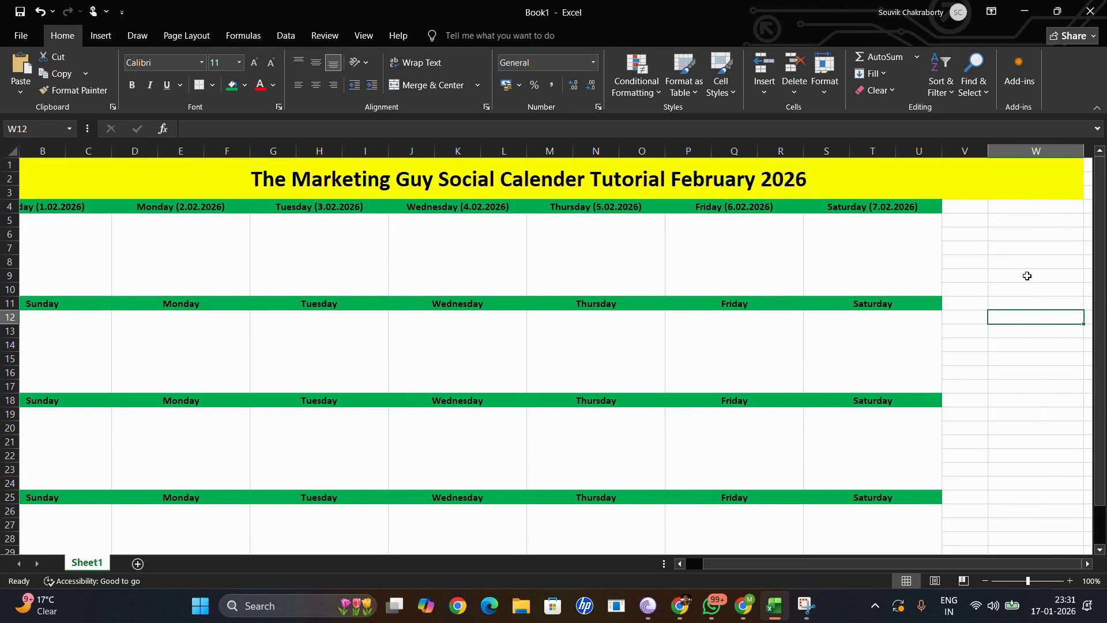
Enter "Long Video" in cell W12.
{"action": "key", "text": "Down"}
{"action": "key", "text": "Down"}
{"action": "double_click", "coordinate": [1008, 314]}
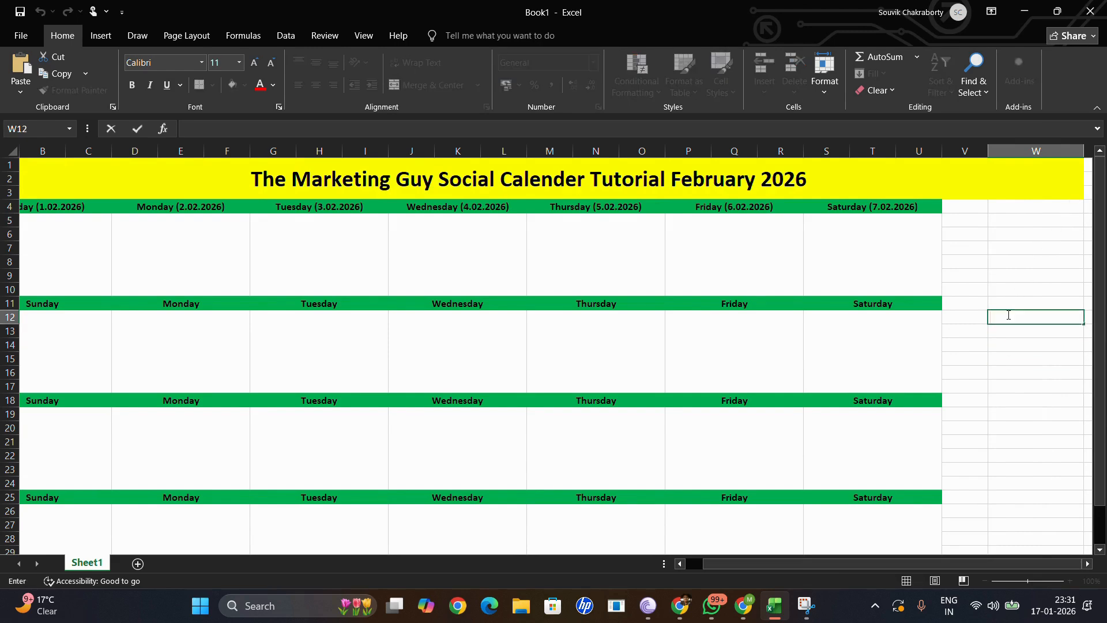
{"action": "type", "text": "Vid"}
{"action": "type", "text": "Lon"}
{"action": "type", "text": "g Vid"}
{"action": "type", "text": "eo"}
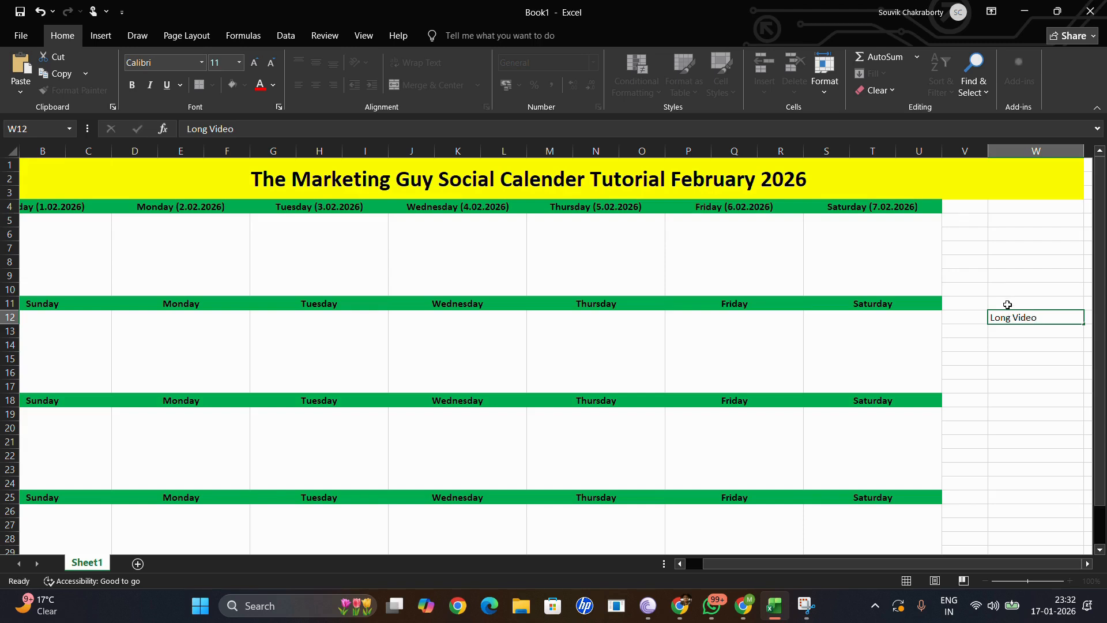
Enter the heading "Bucket List" in cell W11, above Long Video.
{"action": "left_click", "coordinate": [1009, 305]}
{"action": "type", "text": "Buc"}
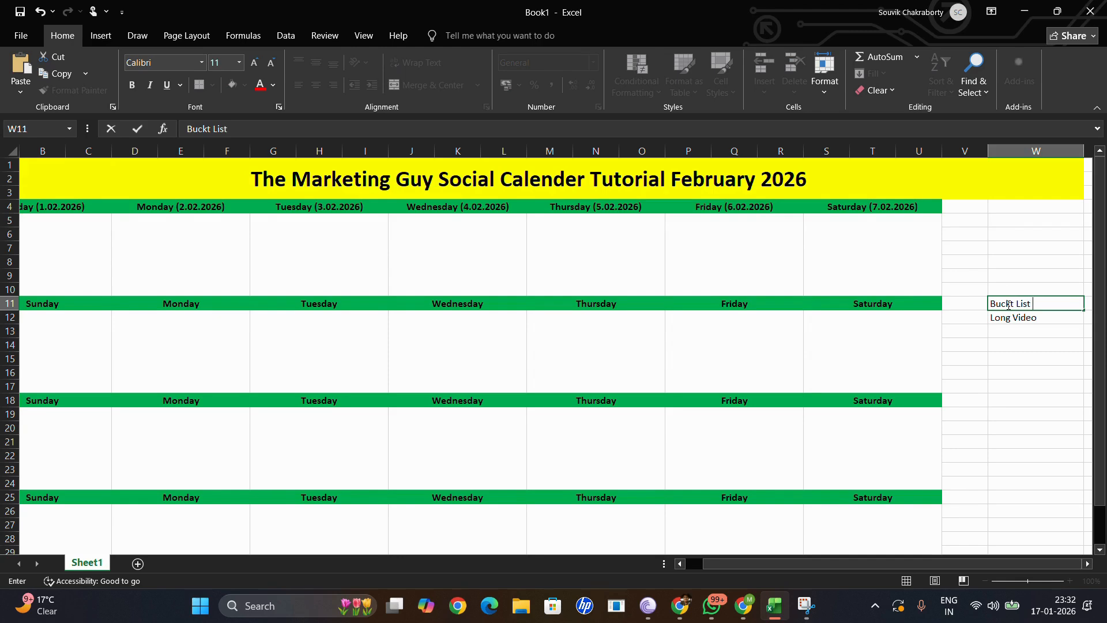
{"action": "type", "text": "kt List e"}
{"action": "left_click", "coordinate": [1056, 411]}
Fill the Bucket List heading cell with orange and the Long Video cell with light blue.
{"action": "left_click", "coordinate": [1024, 303]}
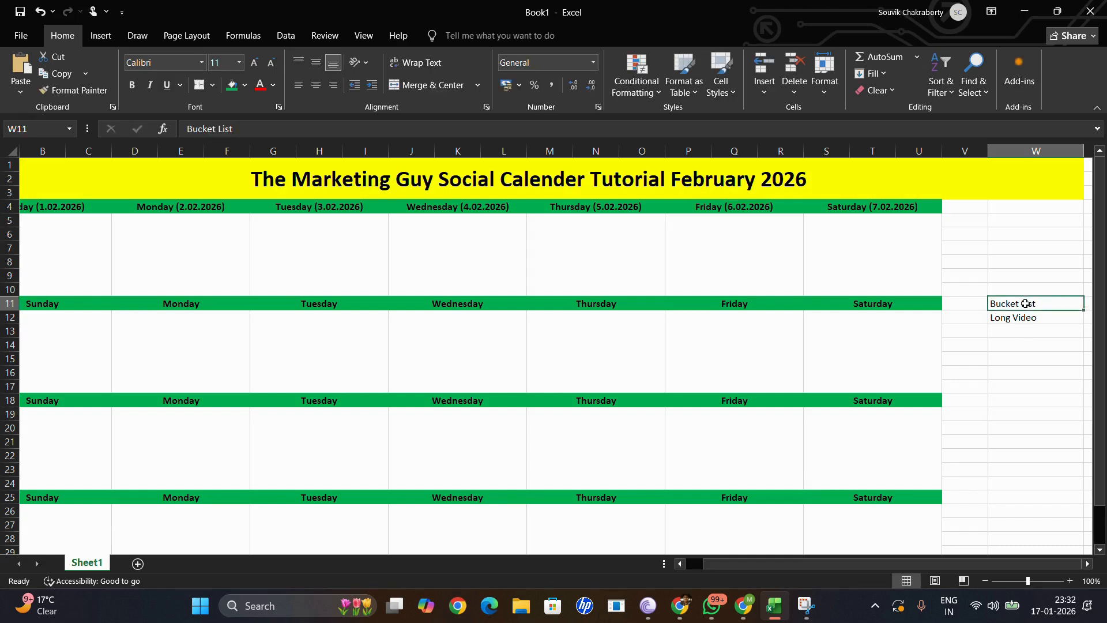
{"action": "left_click", "coordinate": [244, 86]}
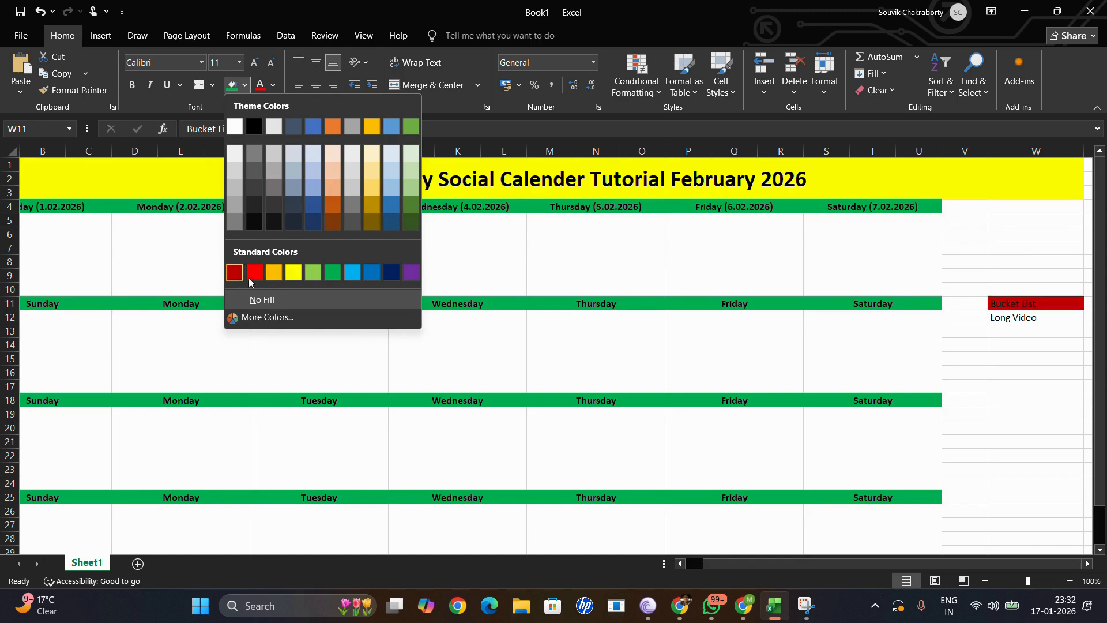
{"action": "left_click", "coordinate": [271, 277]}
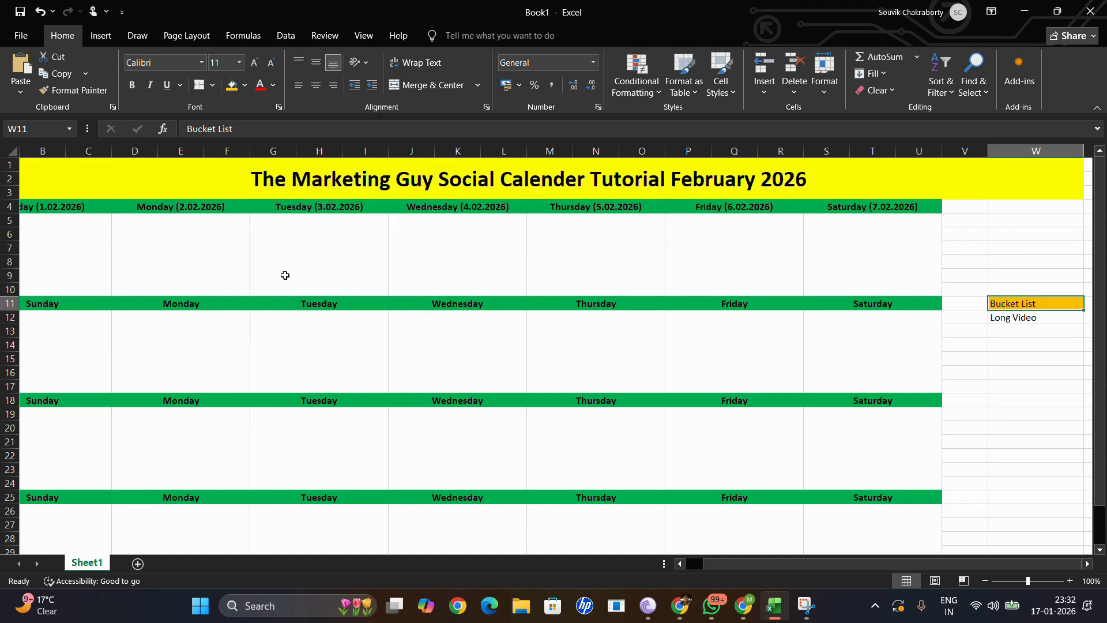
{"action": "left_click", "coordinate": [1046, 321]}
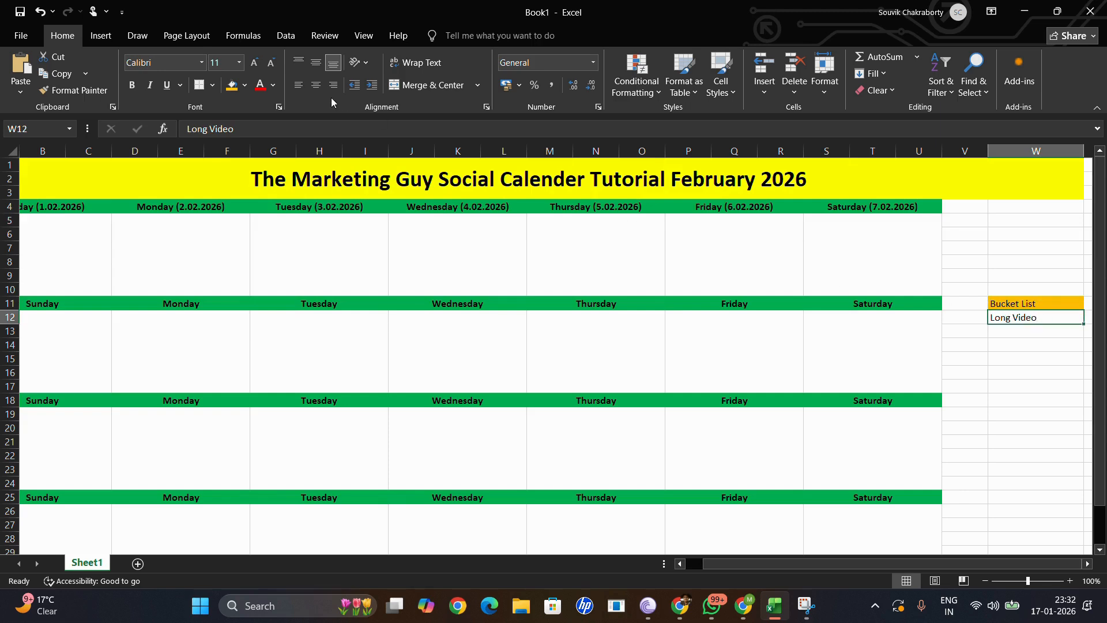
{"action": "left_click", "coordinate": [244, 86]}
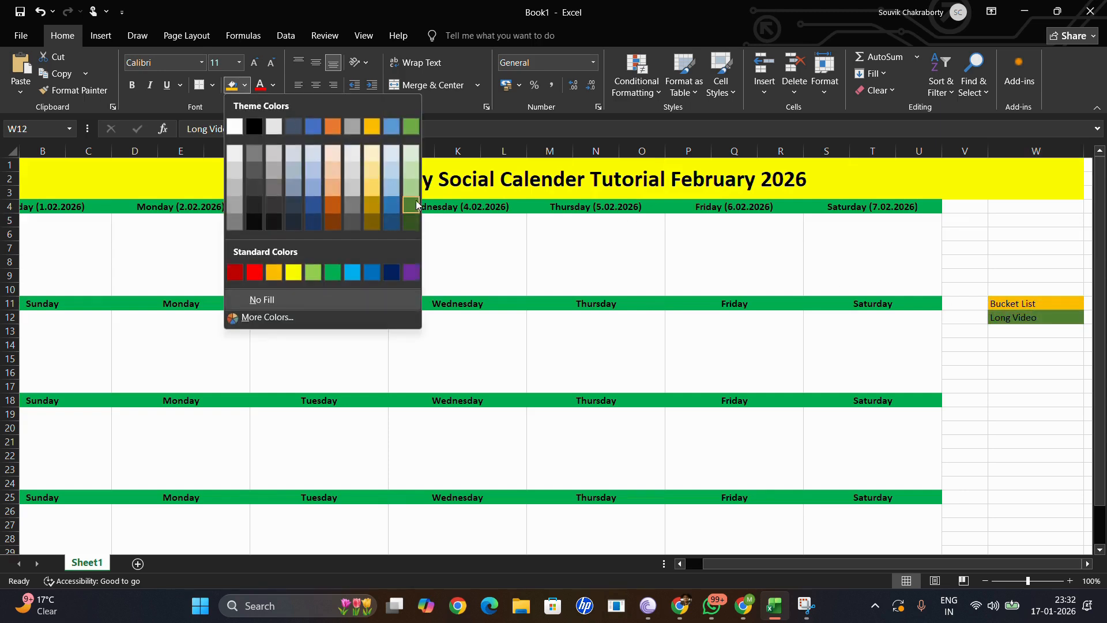
{"action": "left_click", "coordinate": [312, 187]}
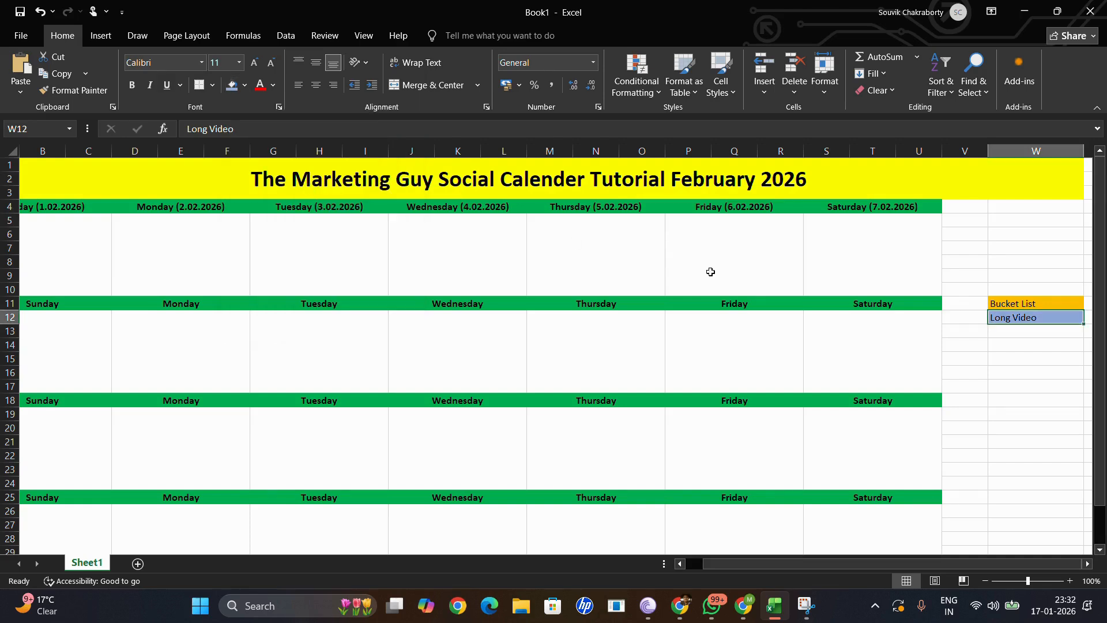
Copy the Long Video cell to W13 and change its text to "Reels Video".
{"action": "key", "text": "ctrl+c"}
{"action": "left_click", "coordinate": [1023, 332]}
{"action": "key", "text": "ctrl+v"}
{"action": "double_click", "coordinate": [1007, 334]}
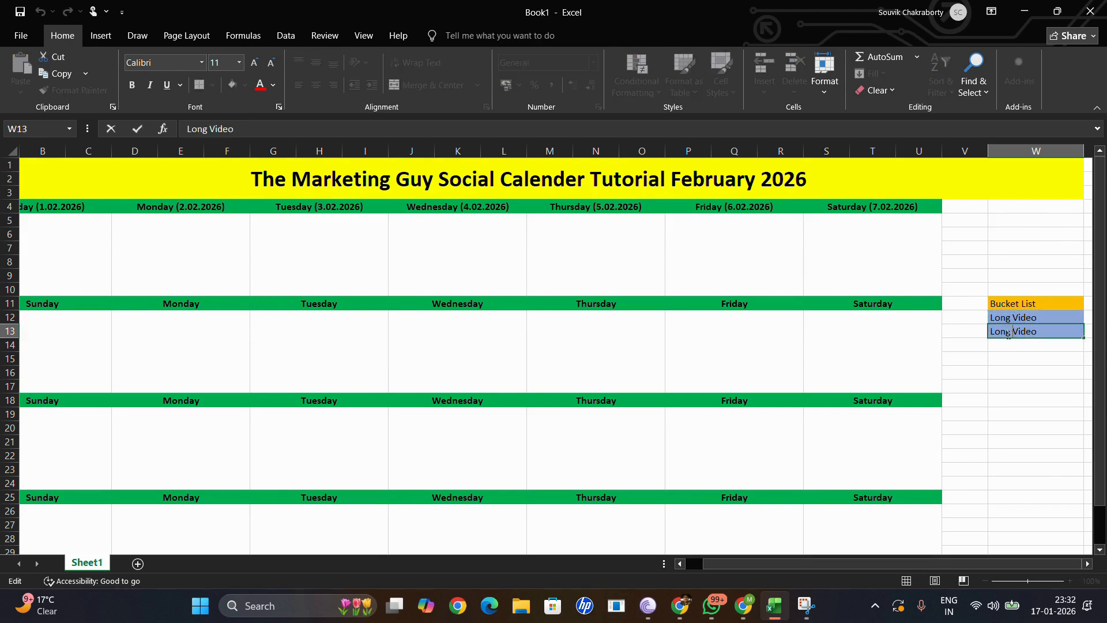
{"action": "key", "text": "Right"}
{"action": "key", "text": "ctrl+shift+Left"}
{"action": "key", "text": "BackSpace"}
{"action": "type", "text": "R"}
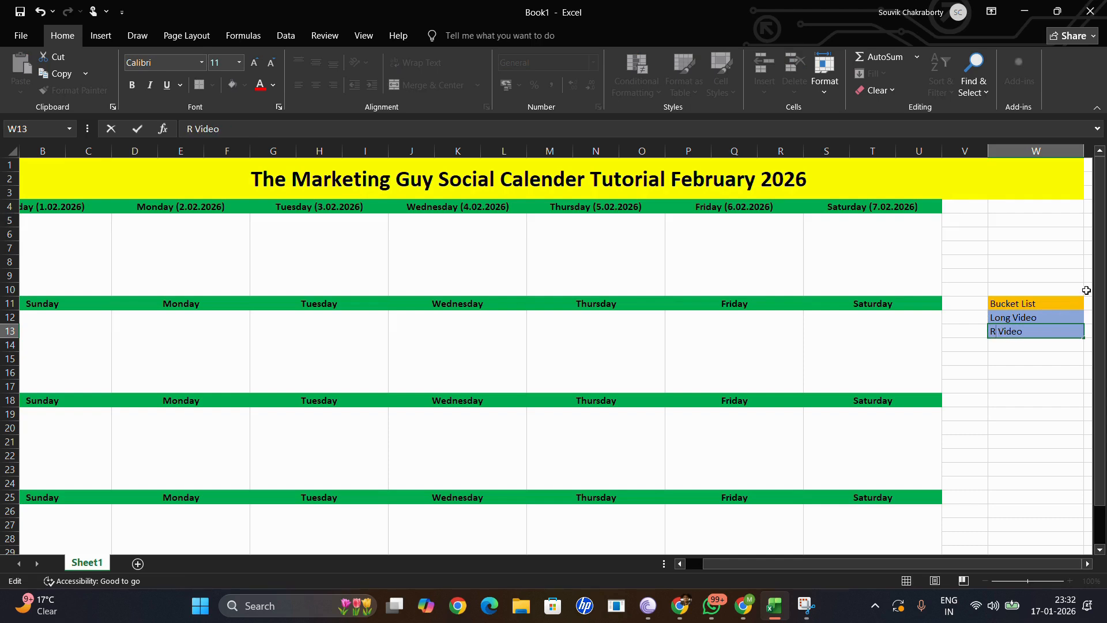
{"action": "type", "text": "eels"}
{"action": "key", "text": "Return"}
Change the fill of the Reels Video cell W13 to light gold.
{"action": "left_click", "coordinate": [1031, 331]}
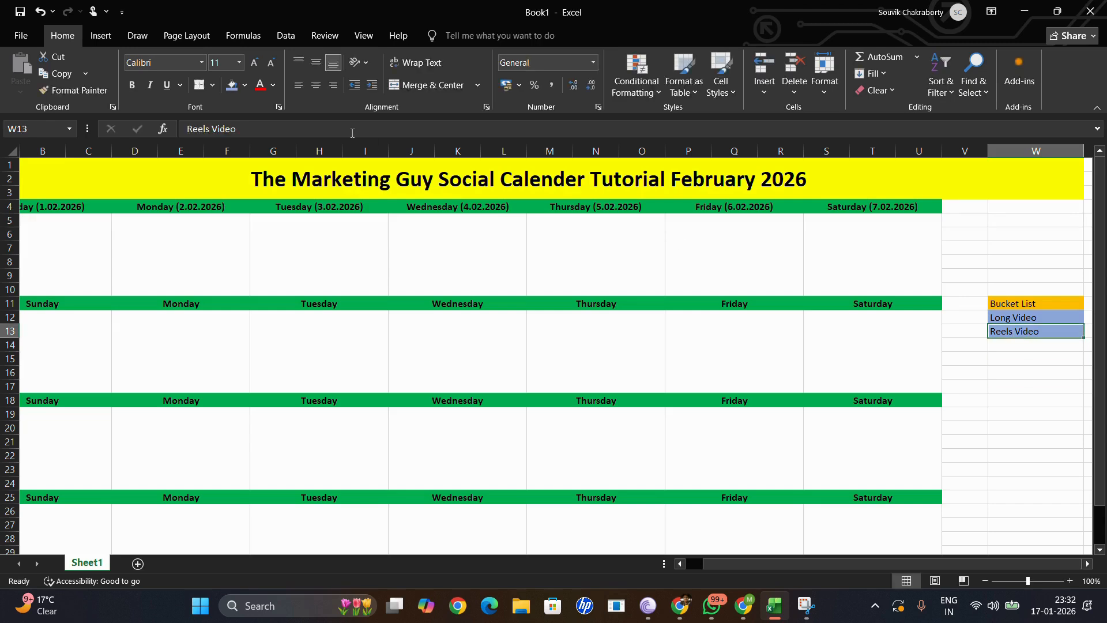
{"action": "left_click", "coordinate": [243, 86]}
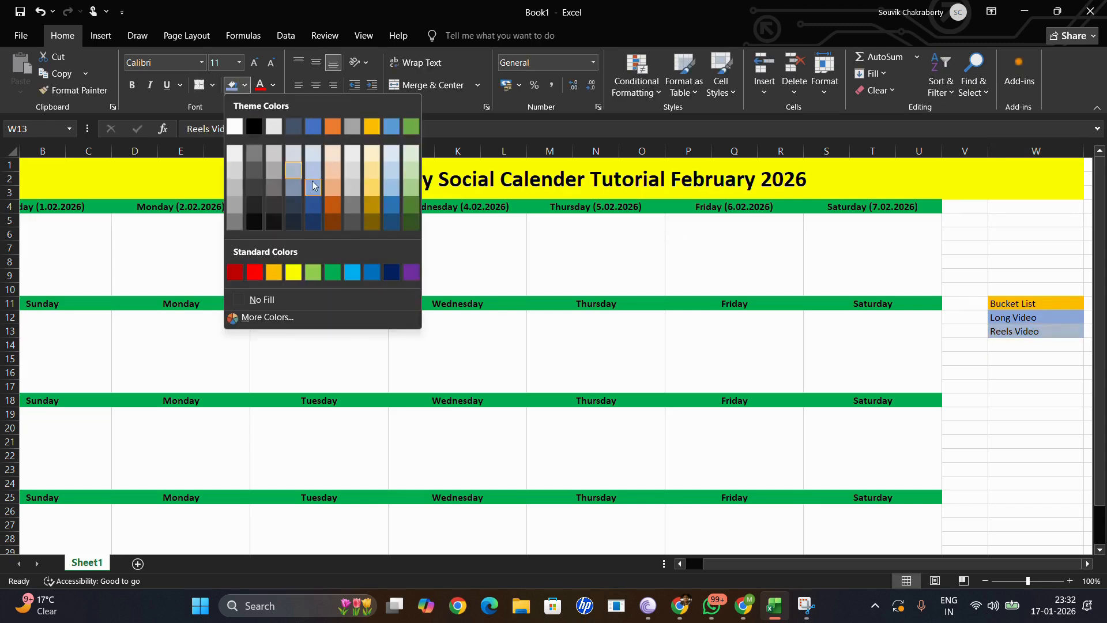
{"action": "left_click", "coordinate": [366, 196]}
Enter "Photo Post" in cell W14, below Reels Video.
{"action": "left_click", "coordinate": [1037, 346]}
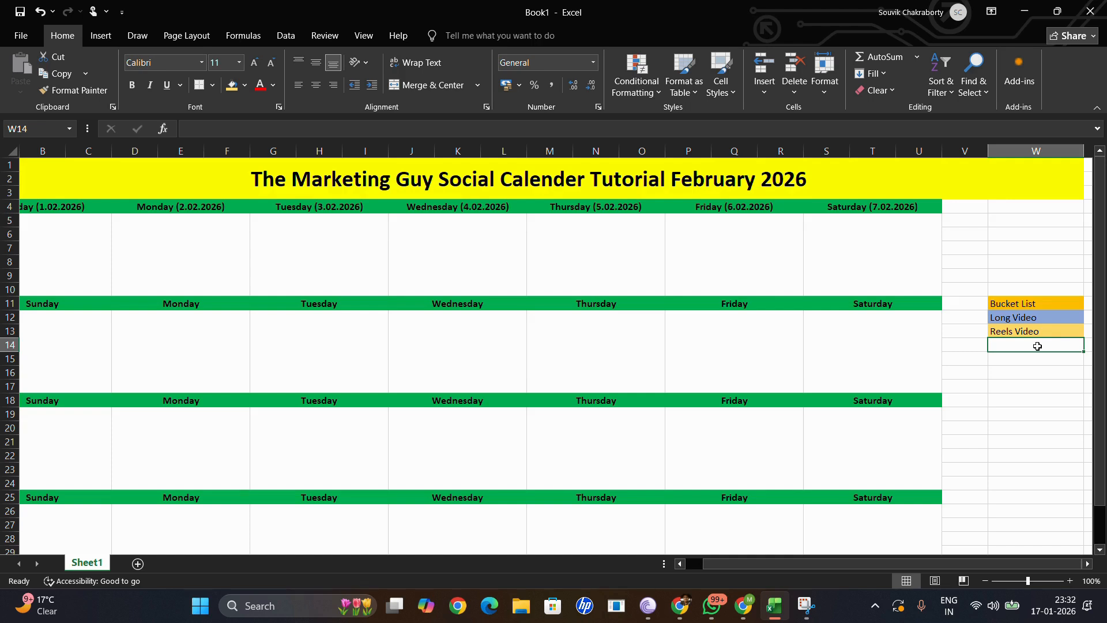
{"action": "double_click", "coordinate": [1037, 346]}
{"action": "type", "text": "oto"}
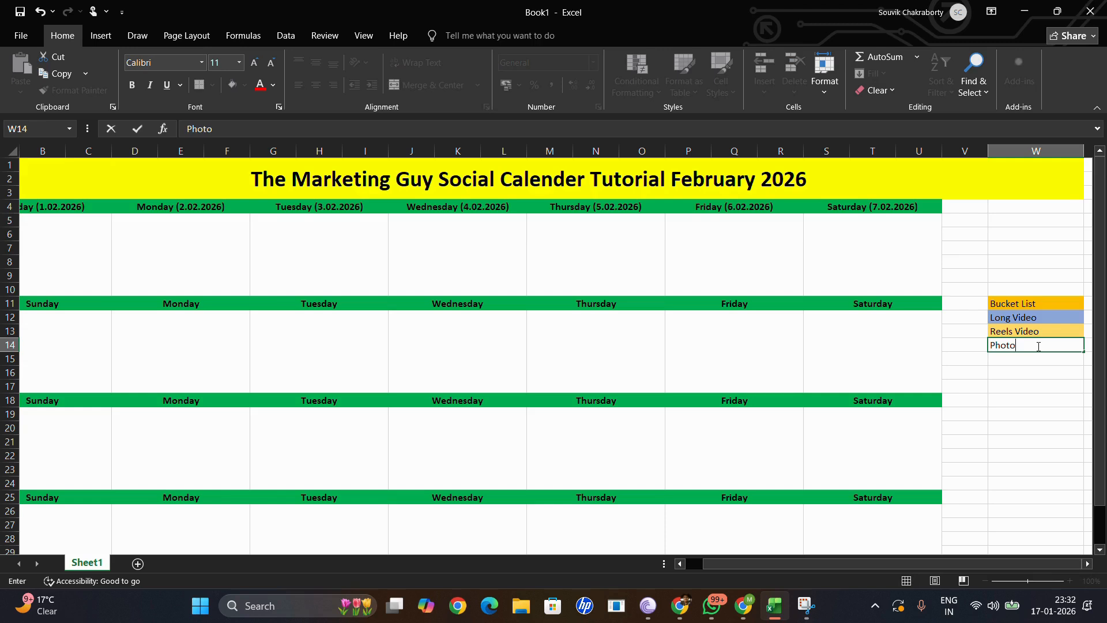
{"action": "type", "text": " Post"}
{"action": "left_click", "coordinate": [1036, 386]}
Fill the Photo Post cell W14 with light green.
{"action": "left_click", "coordinate": [1032, 345]}
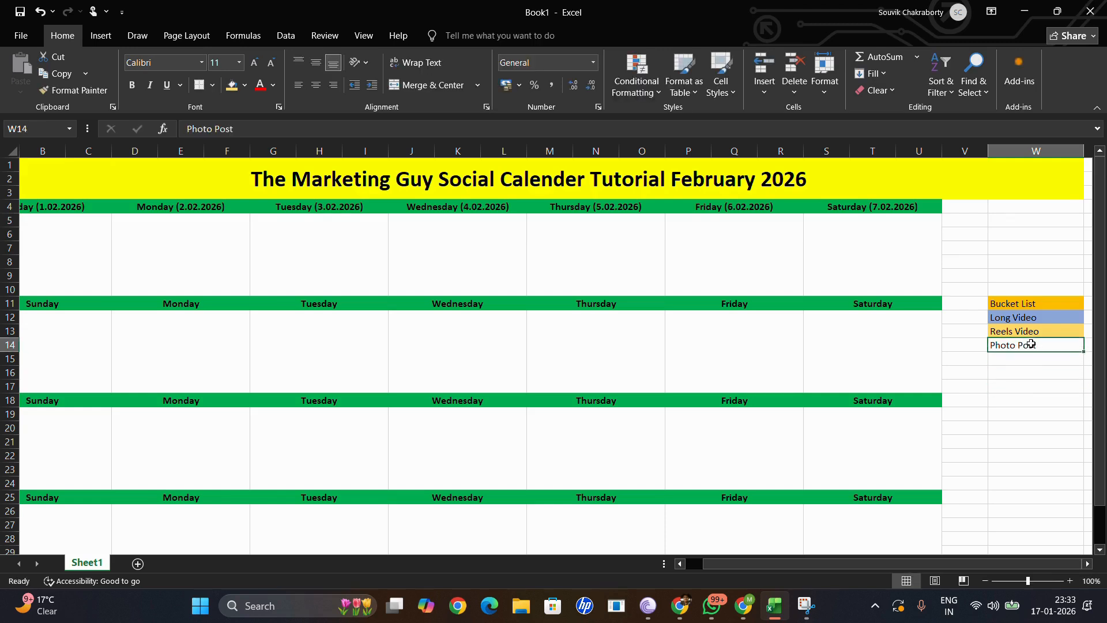
{"action": "left_click", "coordinate": [244, 86]}
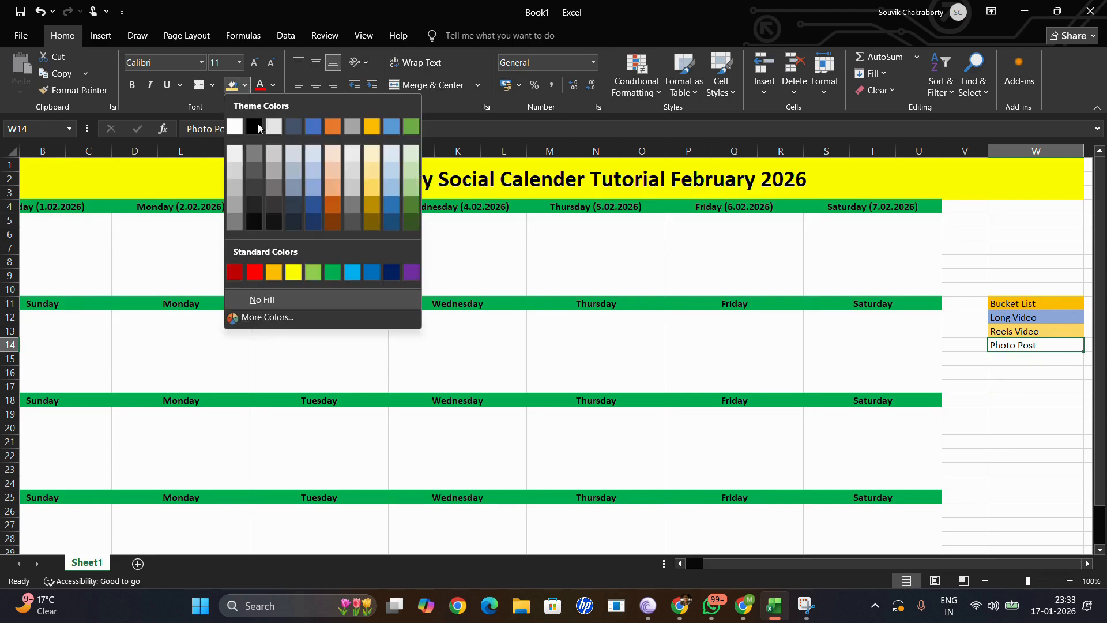
{"action": "left_click", "coordinate": [406, 194]}
Enter "Social Day Post" in cell W15 below Photo Post and fill it with the standard blue.
{"action": "left_click", "coordinate": [1004, 362]}
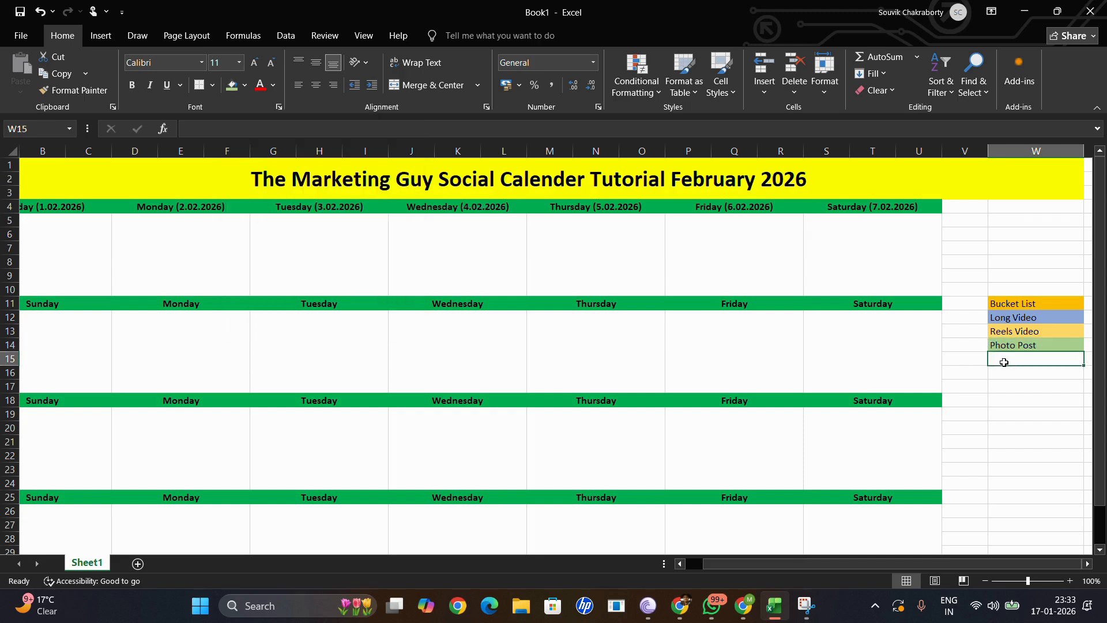
{"action": "double_click", "coordinate": [1004, 362]}
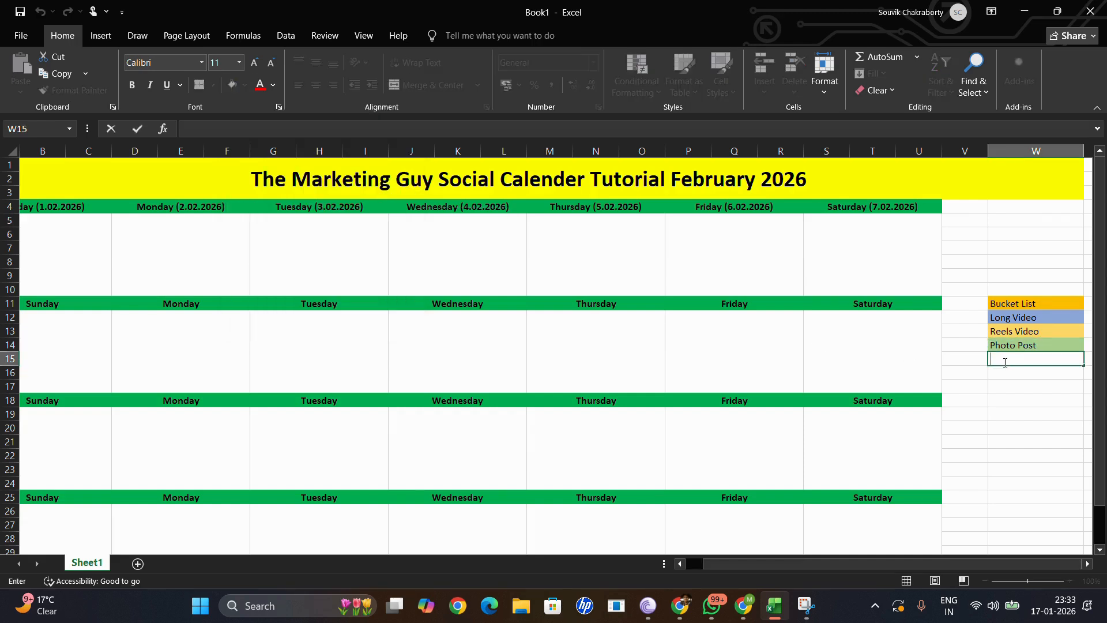
{"action": "type", "text": "Social Day Post"}
{"action": "key", "text": "Return"}
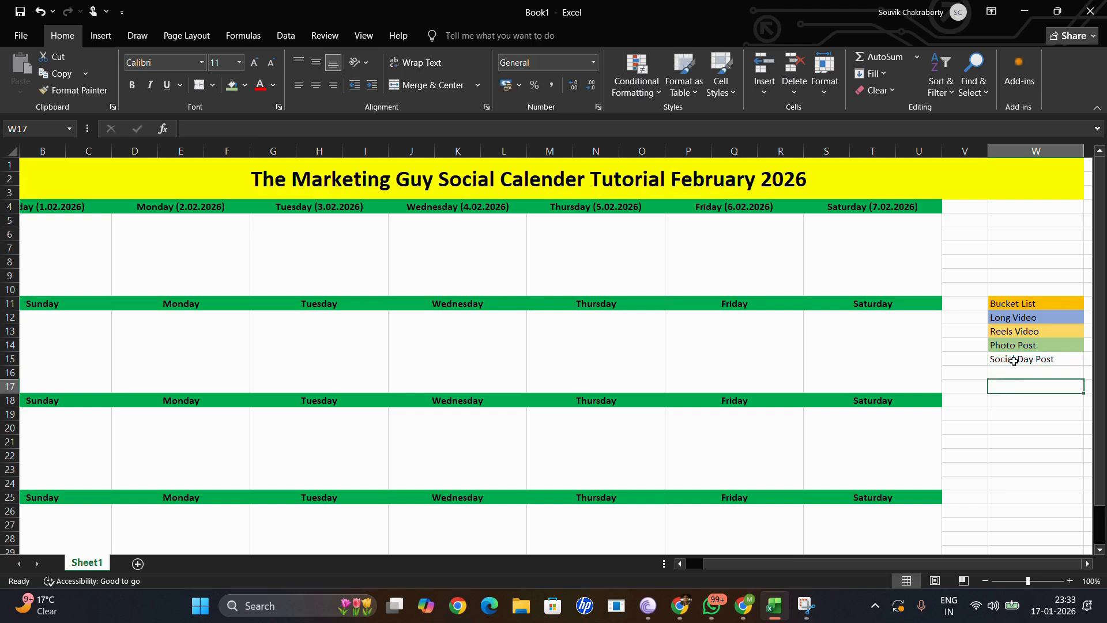
{"action": "left_click", "coordinate": [1007, 360]}
{"action": "left_click", "coordinate": [244, 85]}
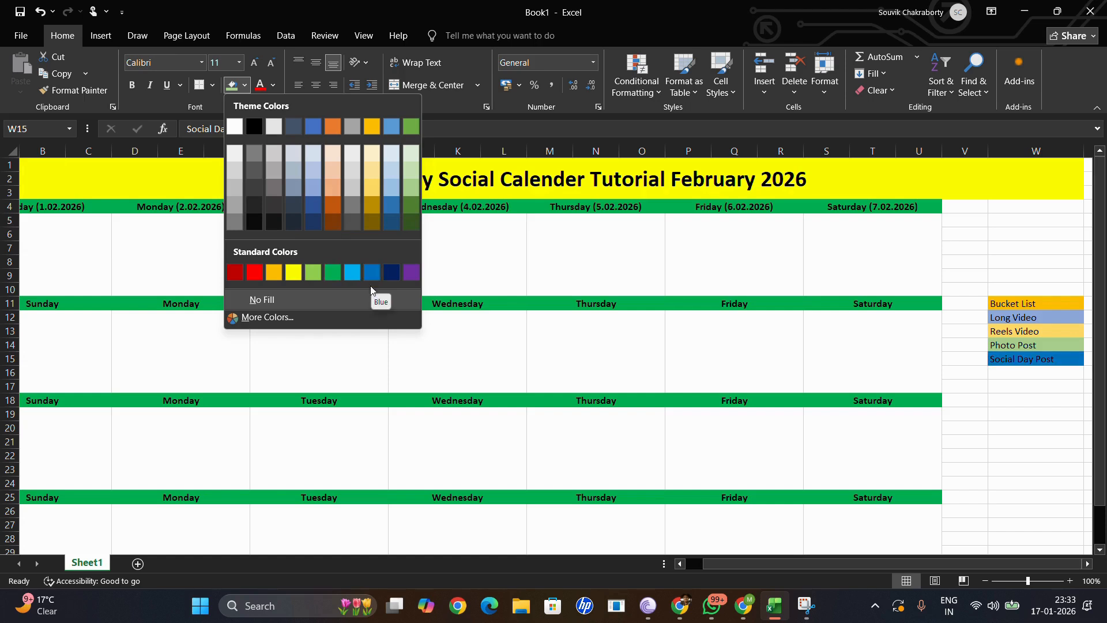
{"action": "left_click", "coordinate": [372, 272]}
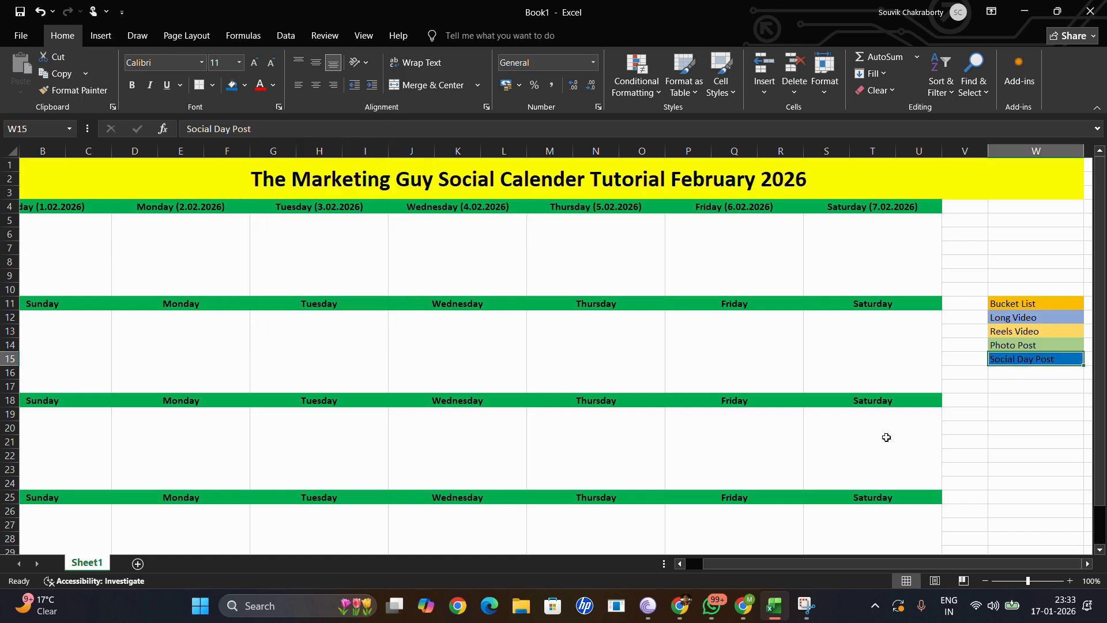
{"action": "left_click", "coordinate": [948, 441]}
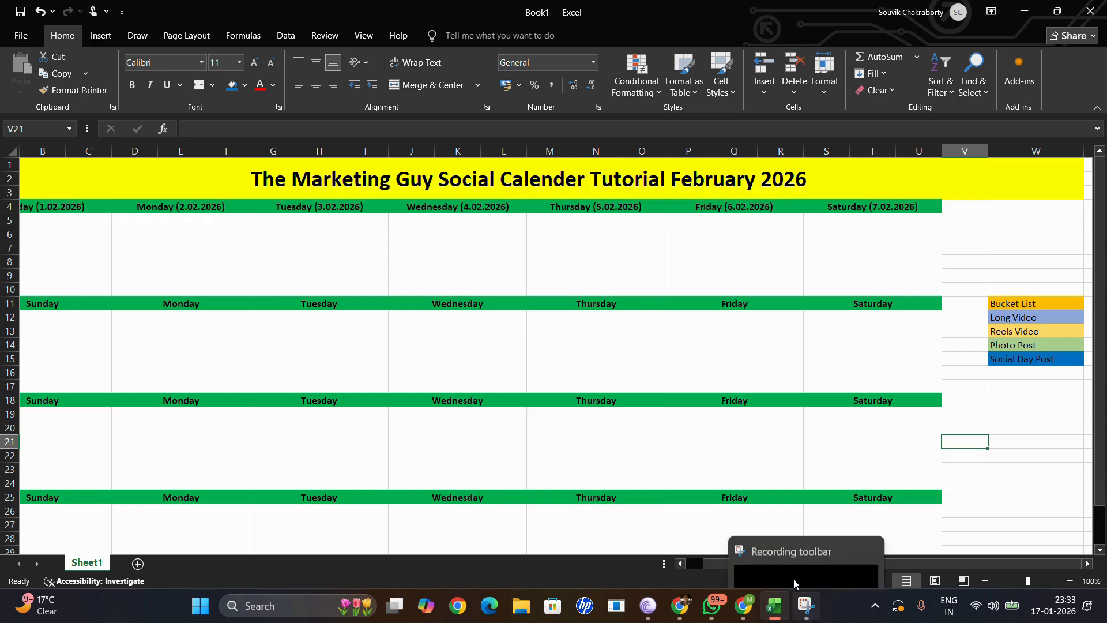
{"action": "left_click_drag", "start_coordinate": [717, 563], "coordinate": [717, 563]}
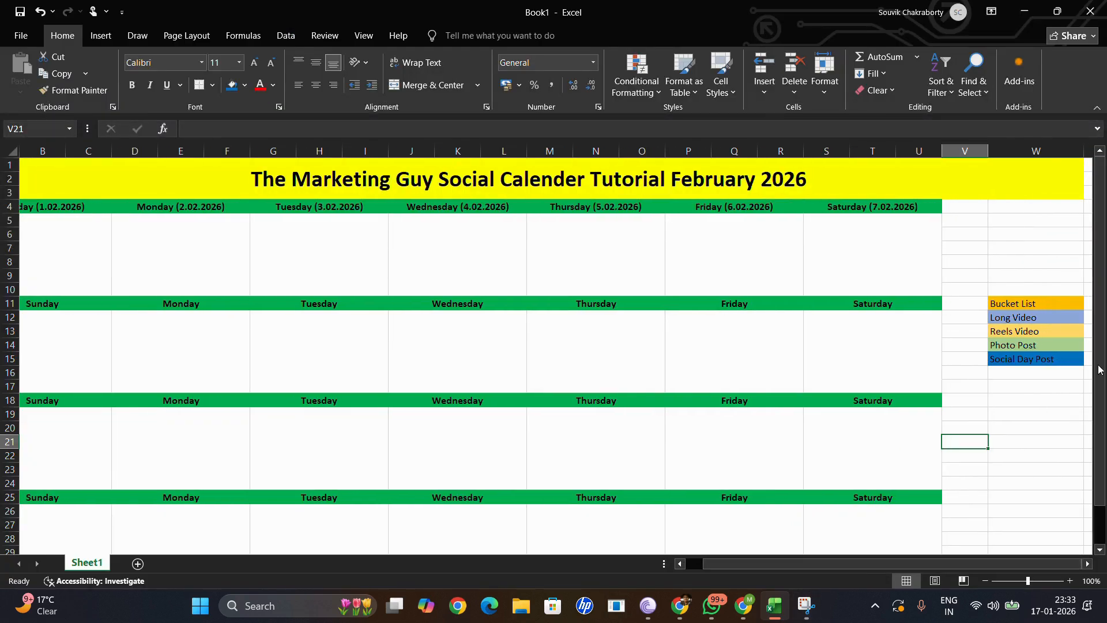
Try to copy the bucket list's Long Video entry into the Monday (2.02.2026) block, undoing the paste.
{"action": "left_click", "coordinate": [1004, 317]}
{"action": "key", "text": "ctrl+c"}
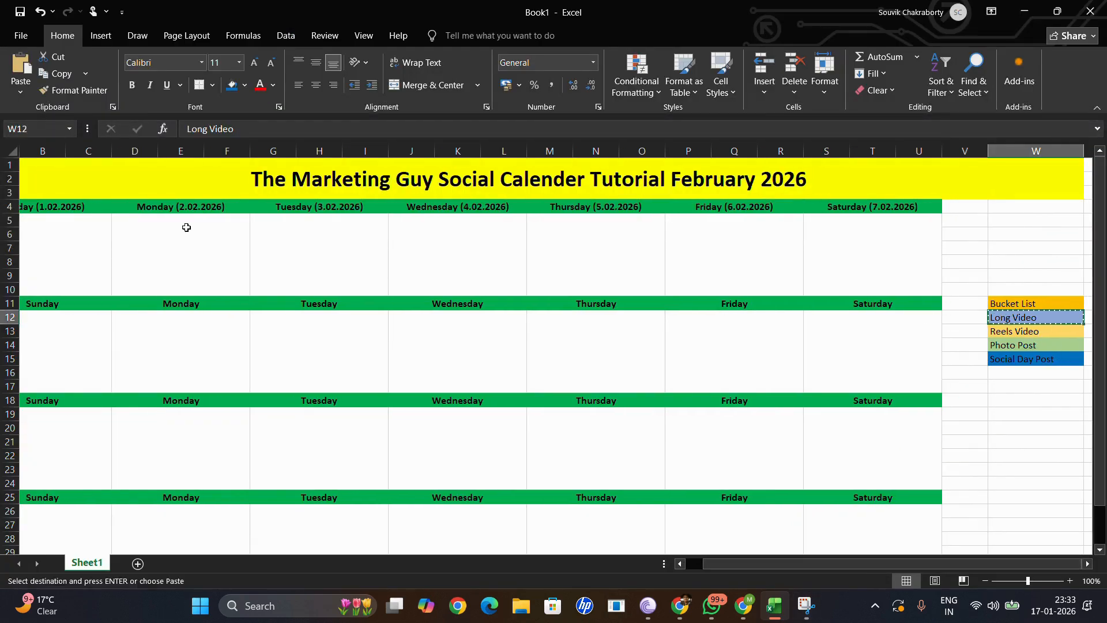
{"action": "left_click", "coordinate": [167, 234]}
{"action": "key", "text": "ctrl+v"}
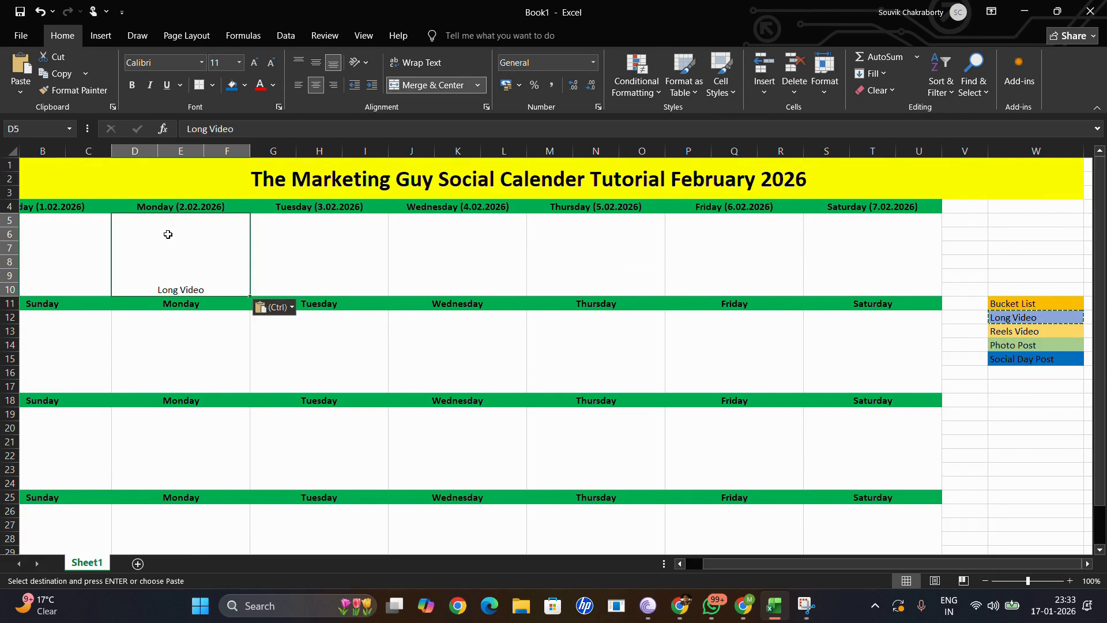
{"action": "key", "text": "ctrl+z"}
{"action": "double_click", "coordinate": [204, 240]}
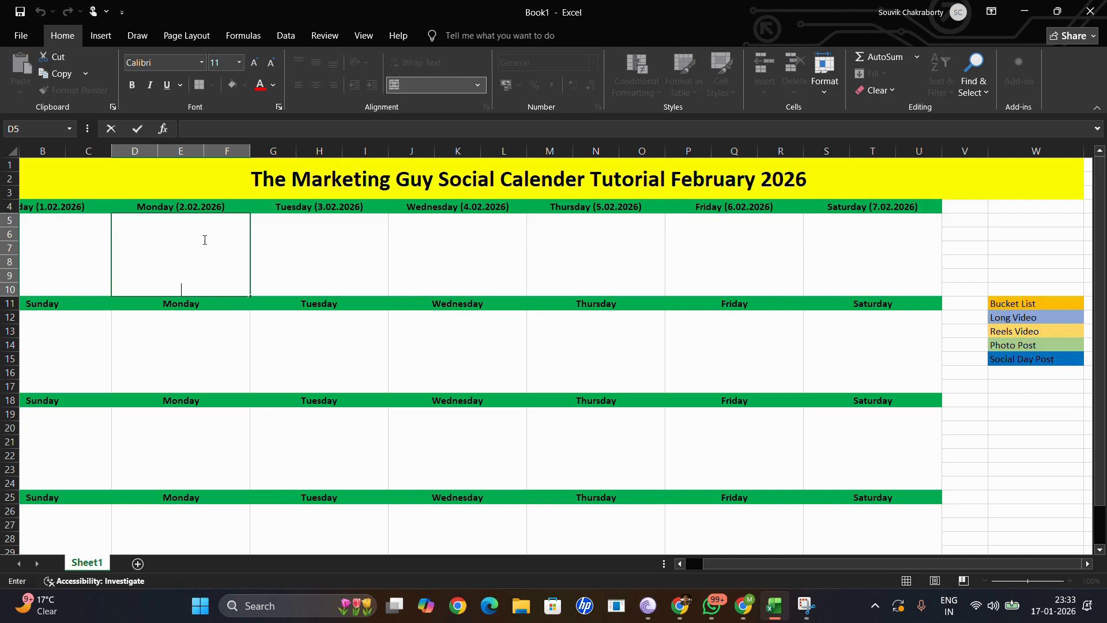
{"action": "left_click", "coordinate": [1010, 319]}
{"action": "key", "text": "ctrl+c"}
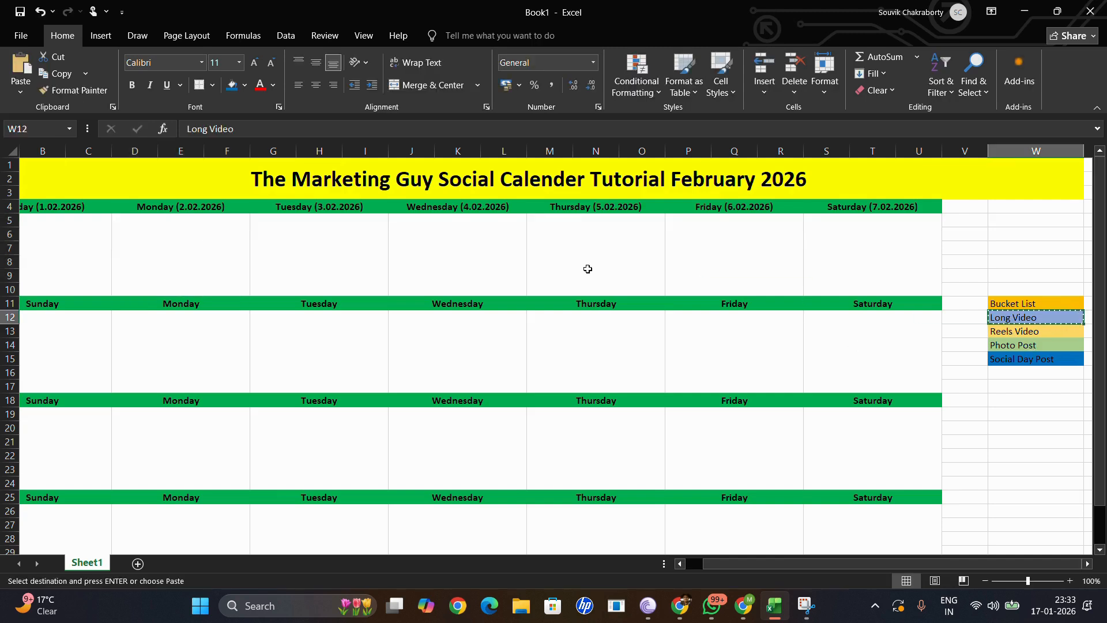
{"action": "left_click", "coordinate": [173, 248]}
{"action": "double_click", "coordinate": [174, 249]}
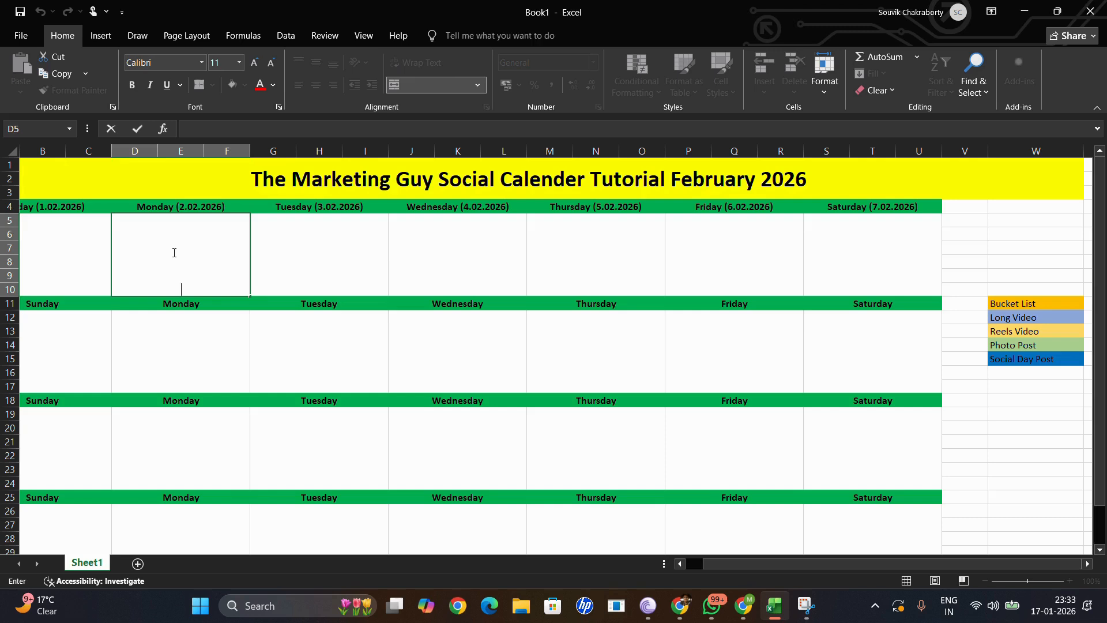
{"action": "left_click", "coordinate": [1088, 378]}
{"action": "left_click_drag", "start_coordinate": [991, 398], "coordinate": [992, 442]}
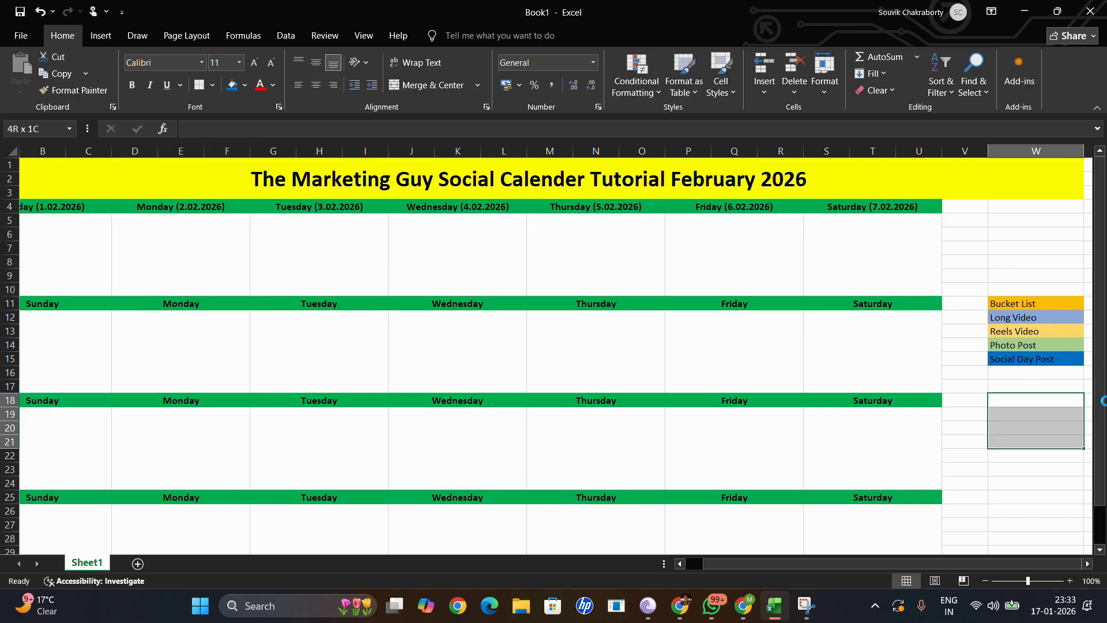
{"action": "key", "text": "ctrl+c"}
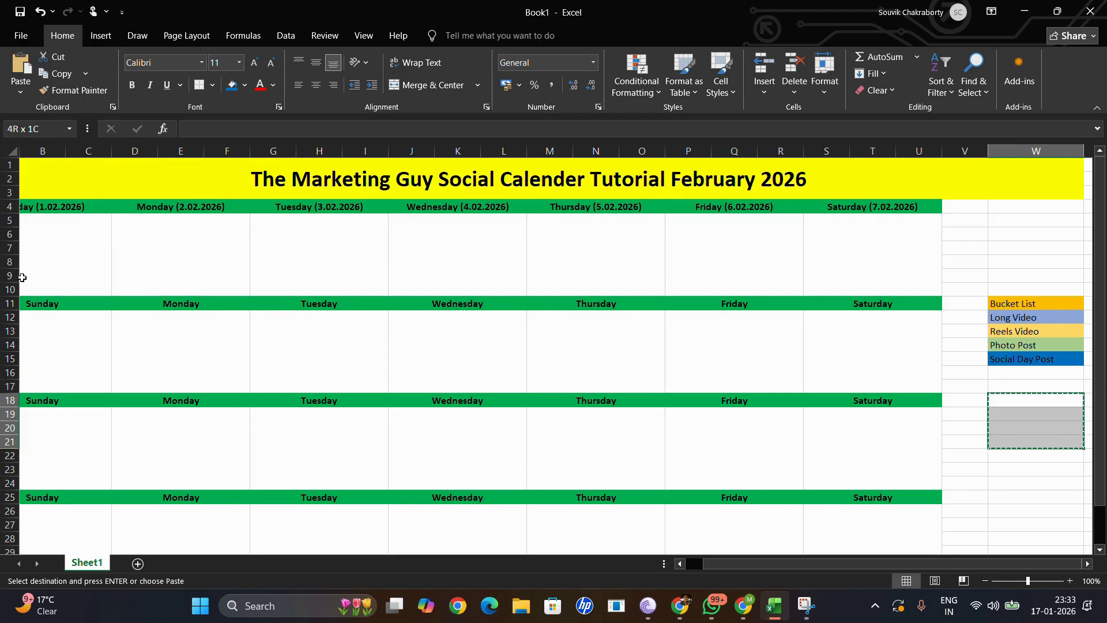
Enter "Long Video" in the Sunday (1.02.2026) block.
{"action": "double_click", "coordinate": [62, 248]}
{"action": "type", "text": "Lon"}
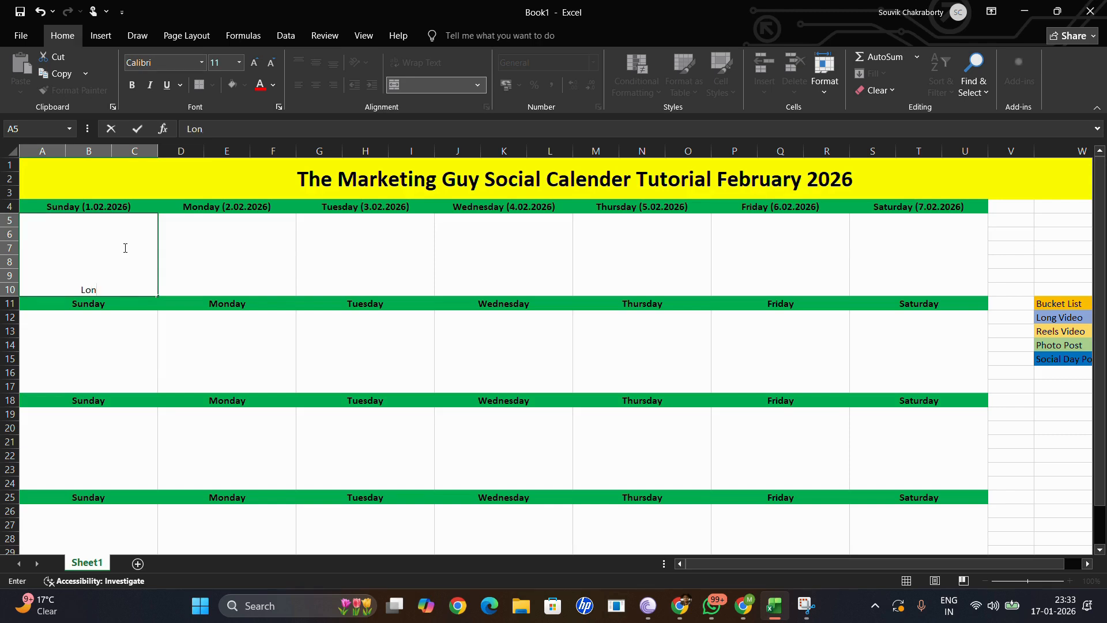
{"action": "type", "text": "g Video"}
{"action": "left_click", "coordinate": [174, 339]}
Middle-align the Sunday (1.02.2026) block's text vertically and fill the block with the light blue used for Long Video.
{"action": "left_click", "coordinate": [98, 284]}
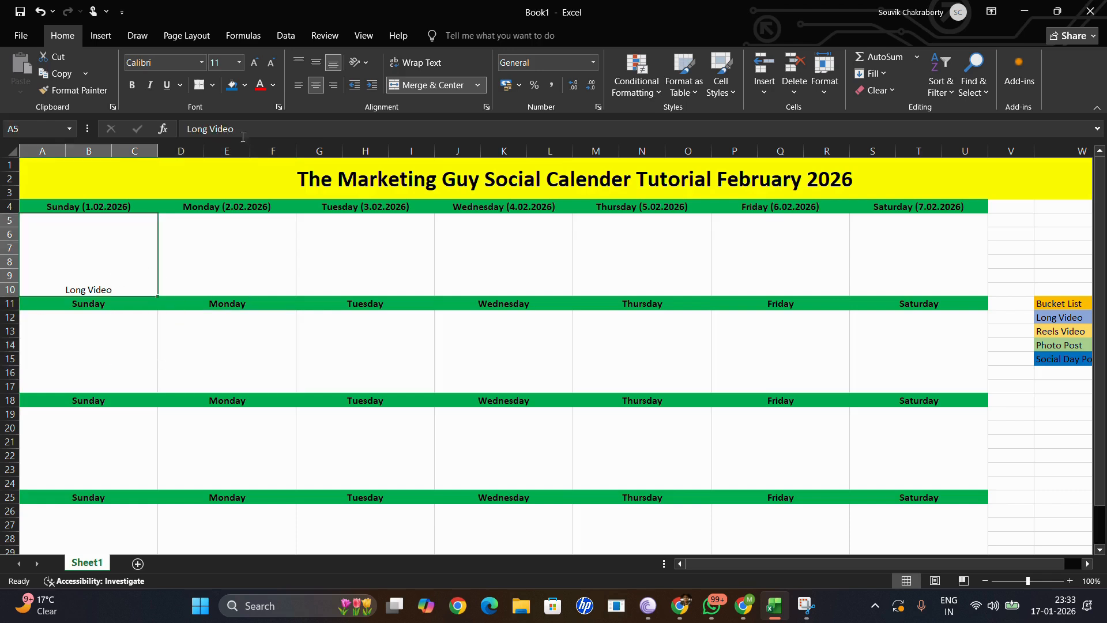
{"action": "left_click", "coordinate": [316, 63]}
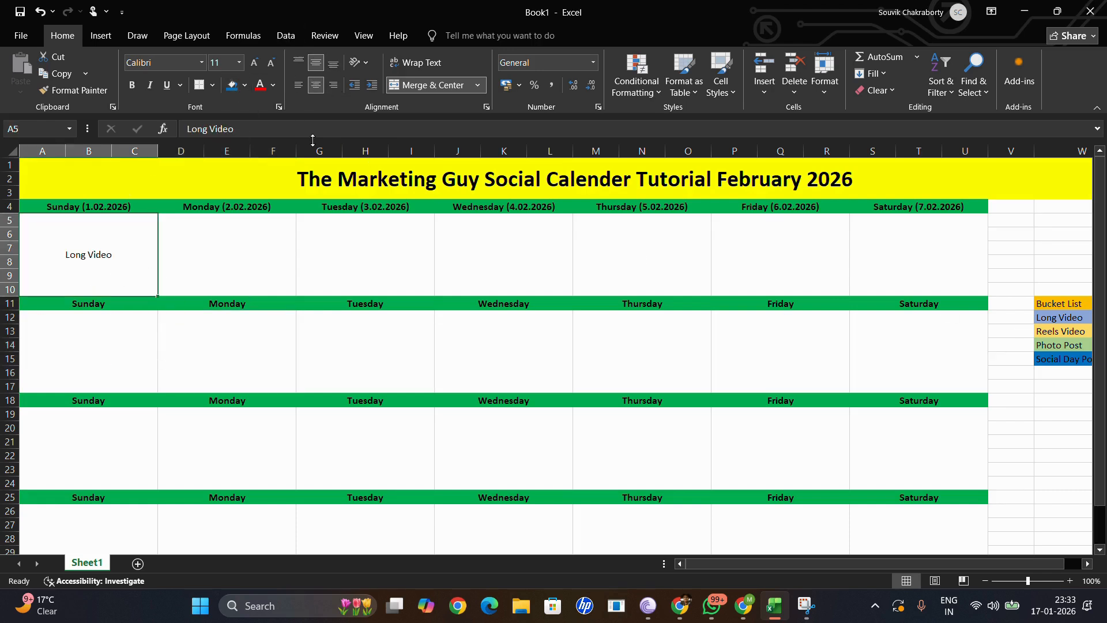
{"action": "left_click", "coordinate": [244, 85]}
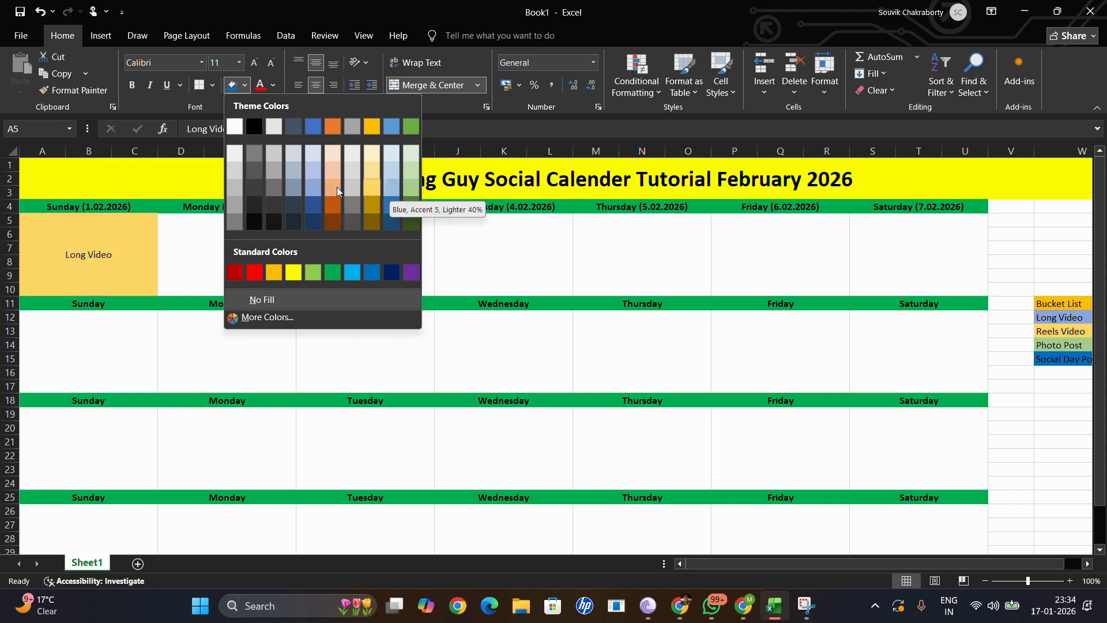
{"action": "left_click", "coordinate": [313, 188]}
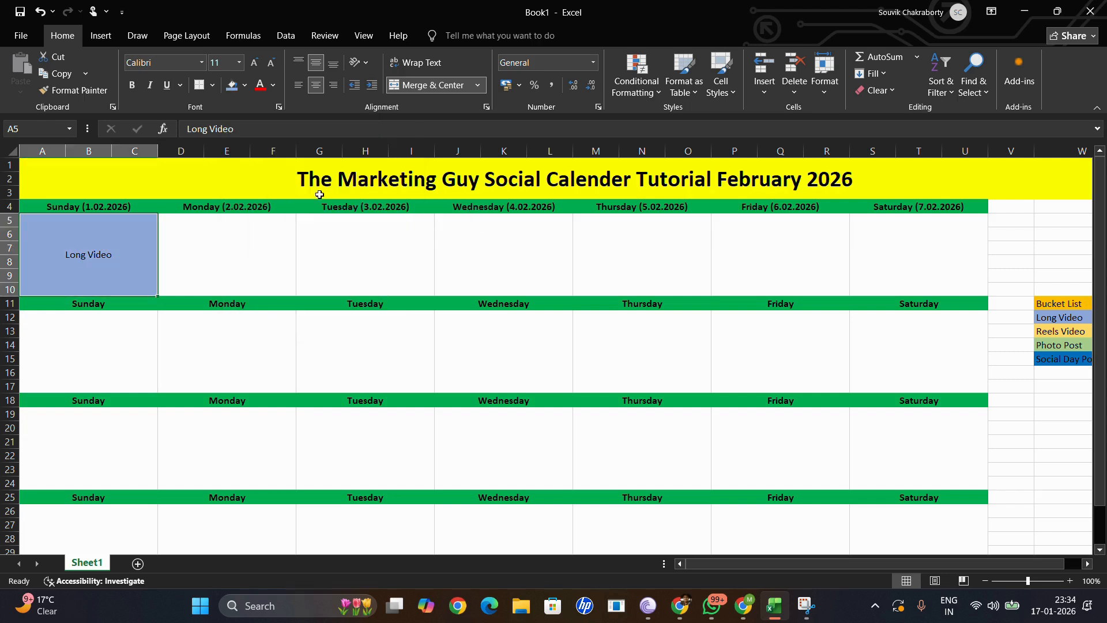
{"action": "left_click", "coordinate": [334, 329]}
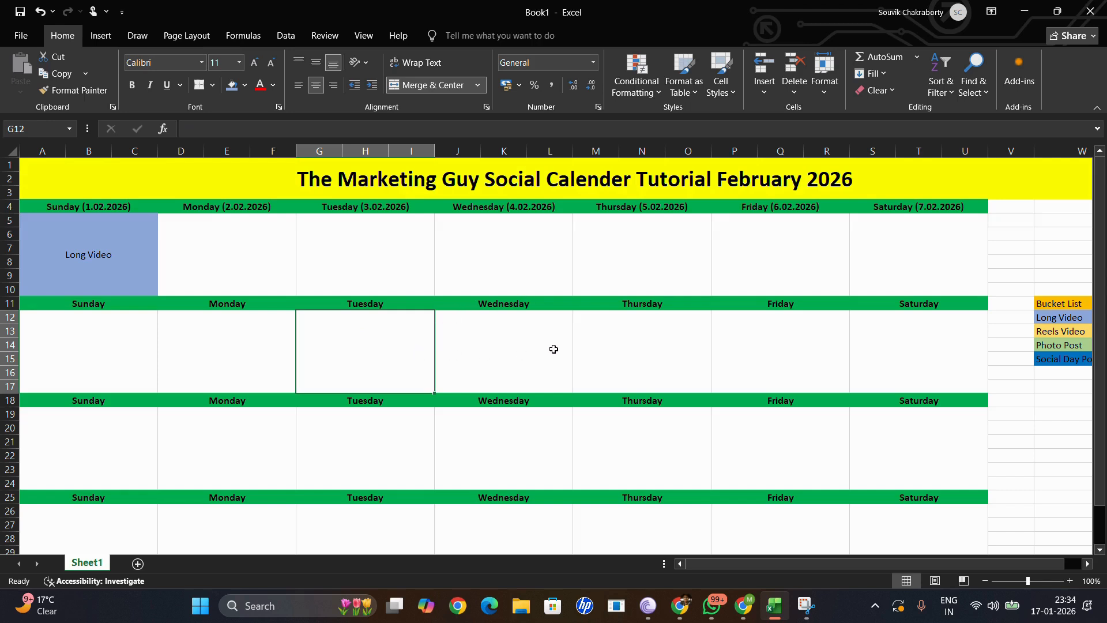
{"action": "left_click", "coordinate": [524, 363]}
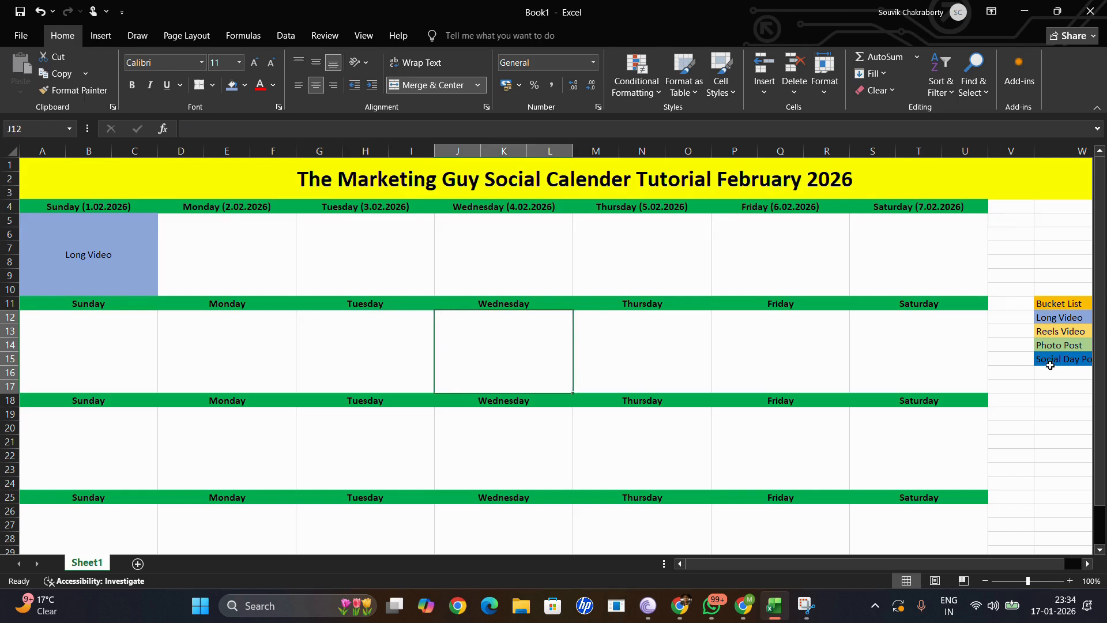
Enter "Reels Video" in the Thursday (5.02.2026) block.
{"action": "left_click", "coordinate": [672, 253]}
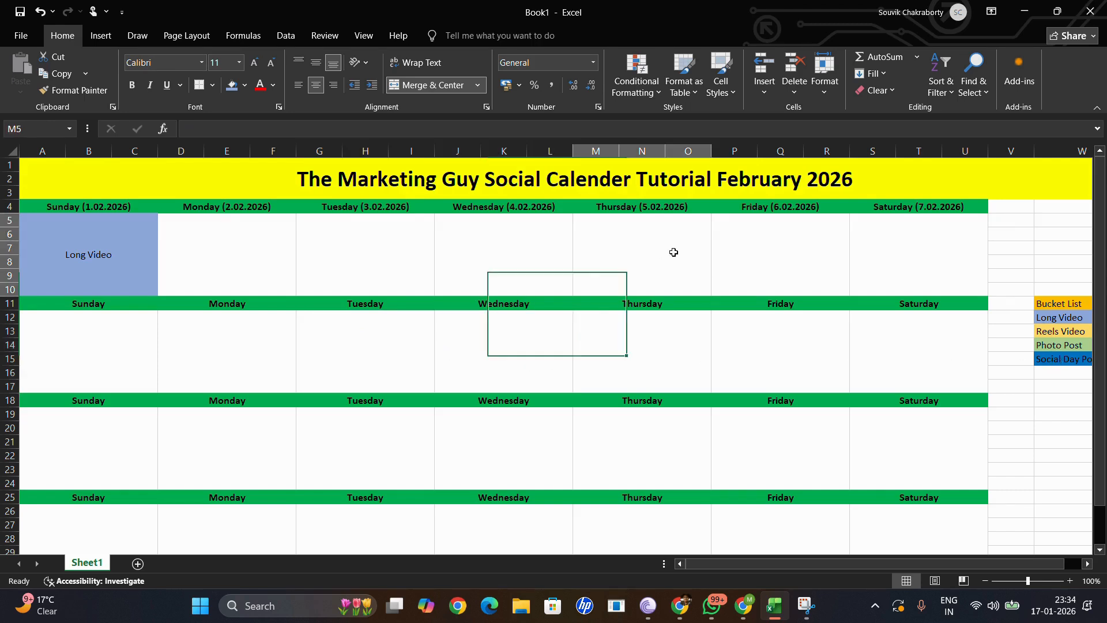
{"action": "type", "text": "ree"}
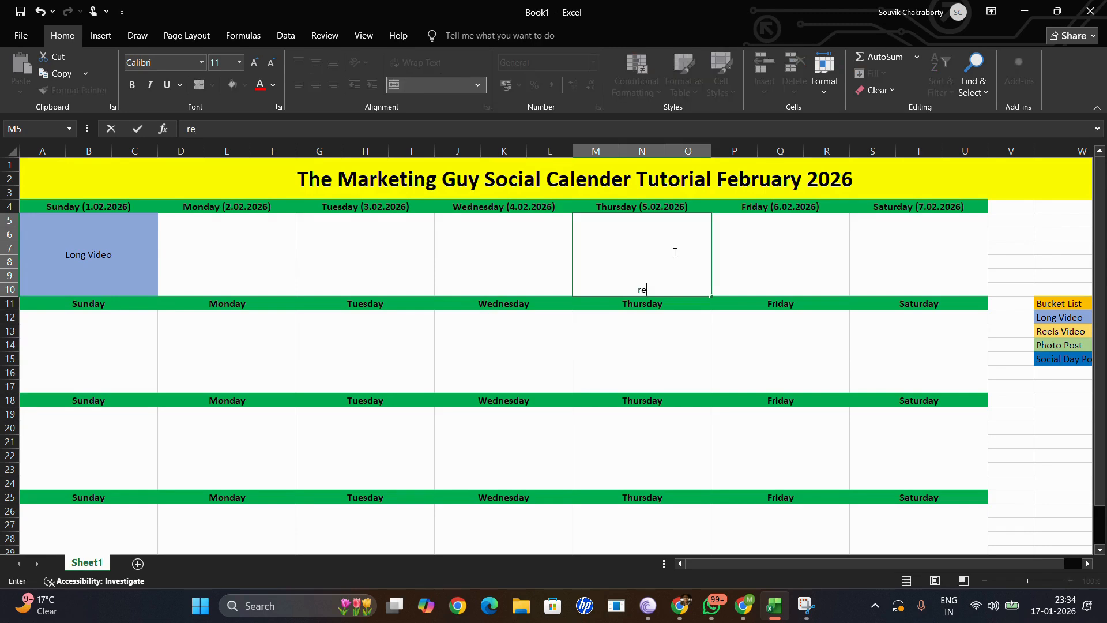
{"action": "key", "text": "BackSpace"}
{"action": "key", "text": "BackSpace"}
{"action": "key", "text": "BackSpace"}
{"action": "type", "text": "Reels Video"}
{"action": "left_click", "coordinate": [658, 319]}
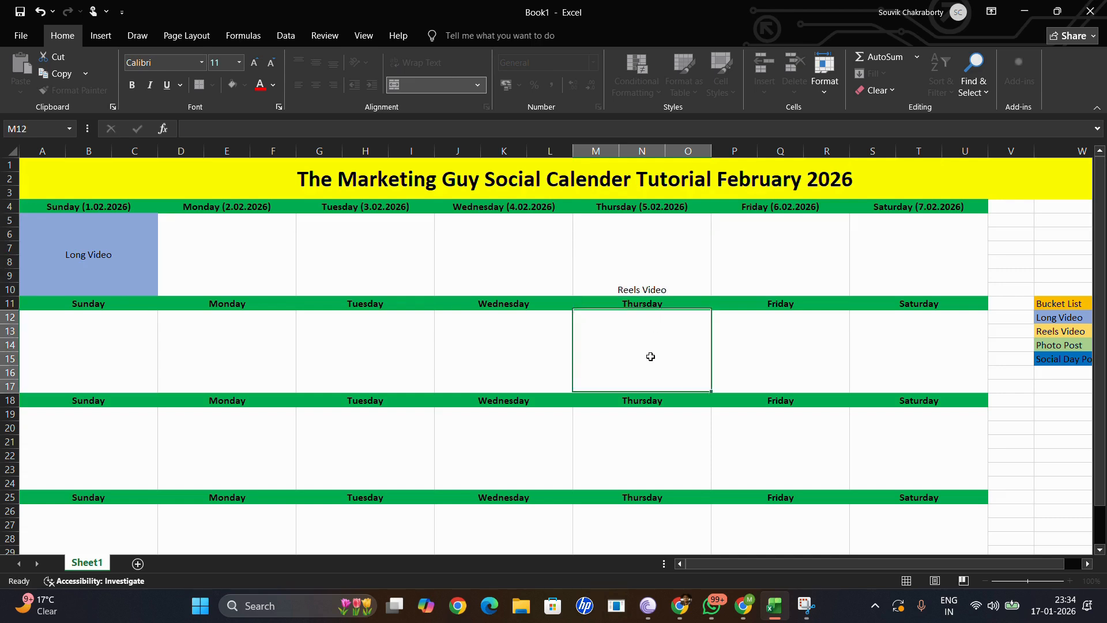
Middle-align the Thursday (5.02.2026) block's text vertically and fill the block with the light gold used for Reels Video.
{"action": "left_click", "coordinate": [650, 266]}
{"action": "left_click", "coordinate": [315, 62]}
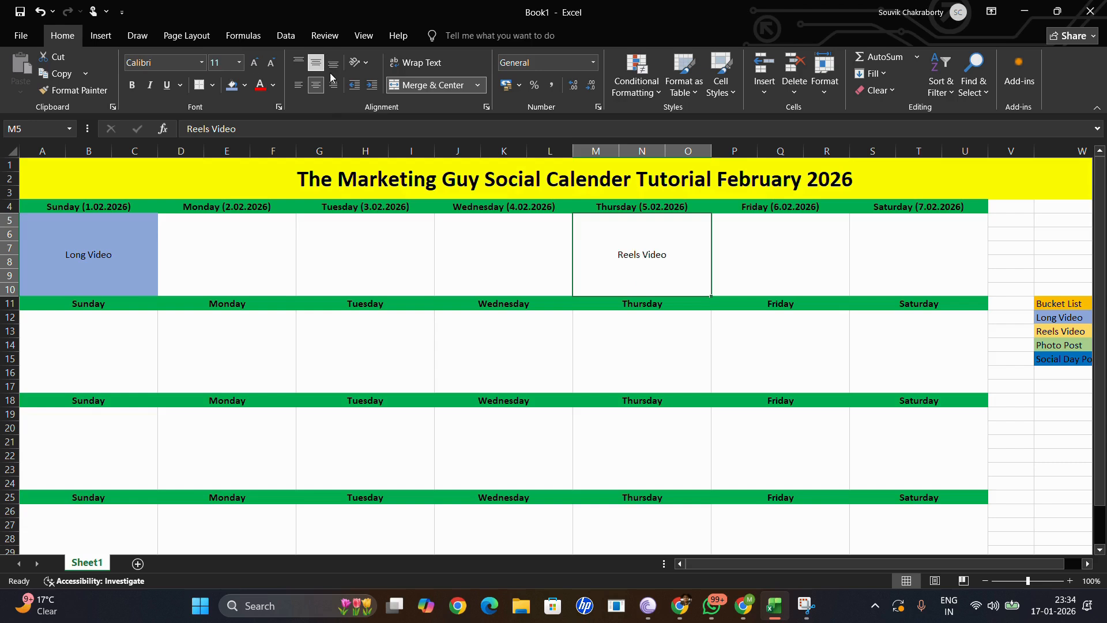
{"action": "left_click", "coordinate": [244, 85]}
{"action": "left_click", "coordinate": [373, 189]}
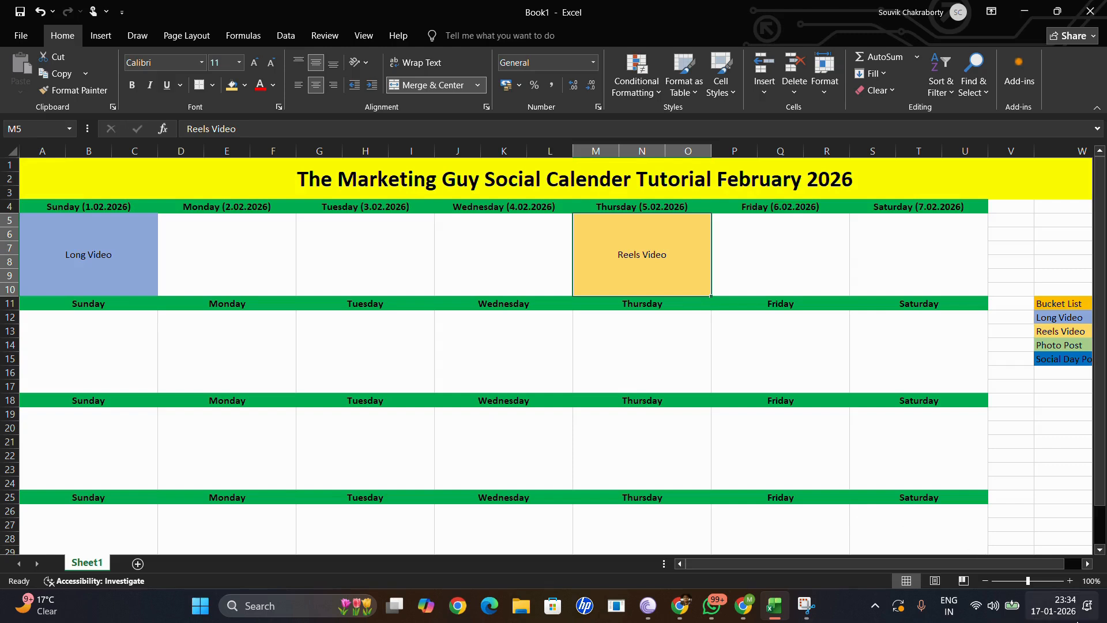
Check the February 2026 dates in the system calendar and change the second week's Saturday header to "Saturday 14.02.2026".
{"action": "left_click", "coordinate": [1073, 618]}
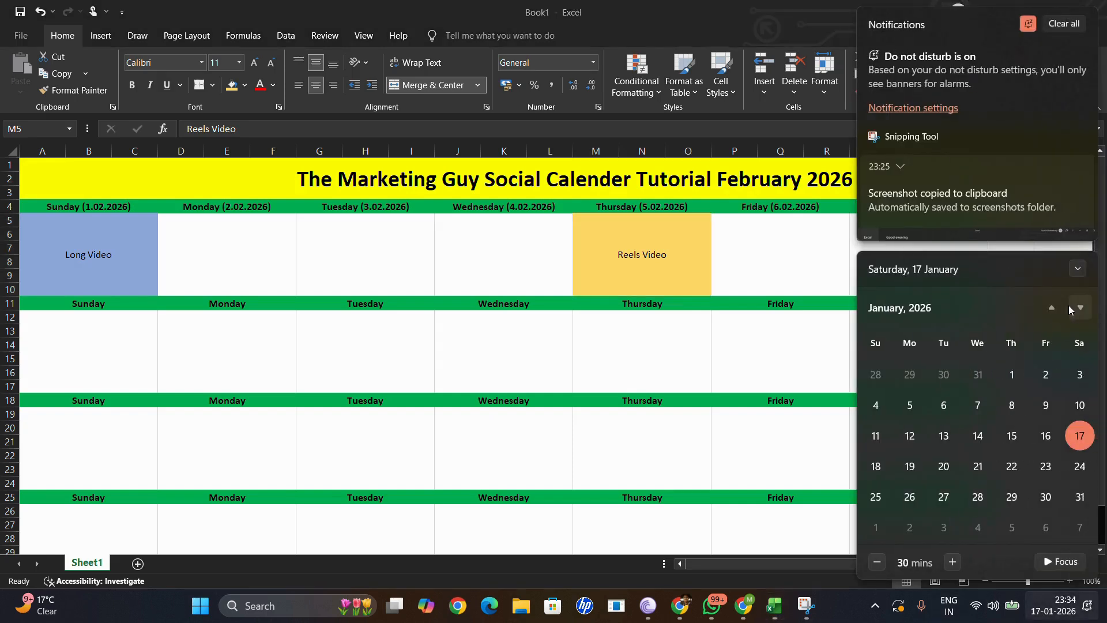
{"action": "left_click", "coordinate": [1071, 308]}
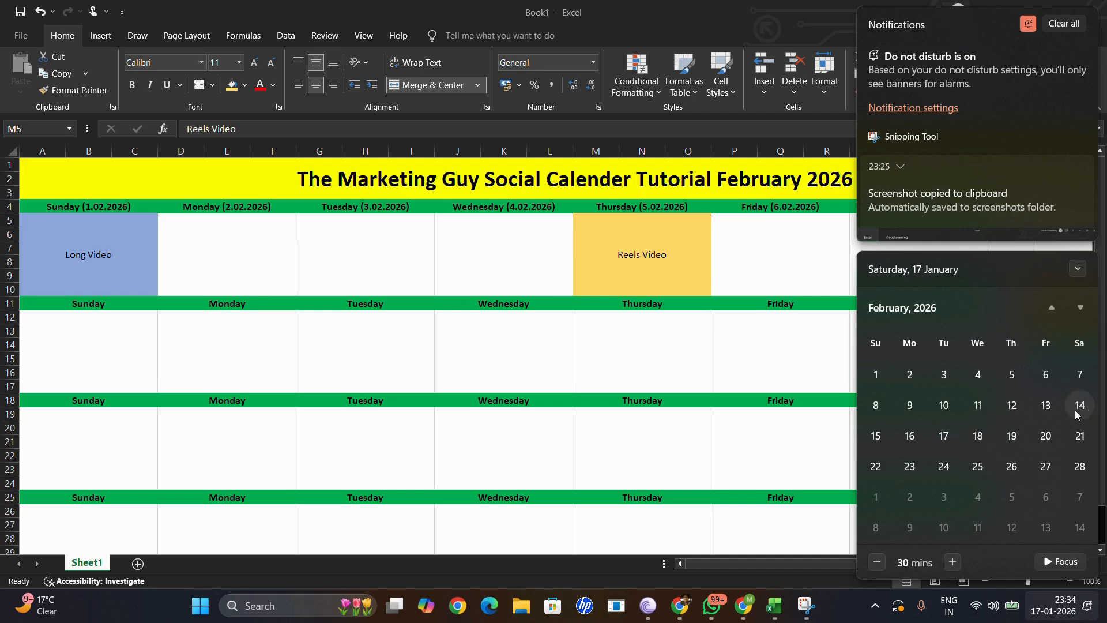
{"action": "left_click", "coordinate": [713, 350]}
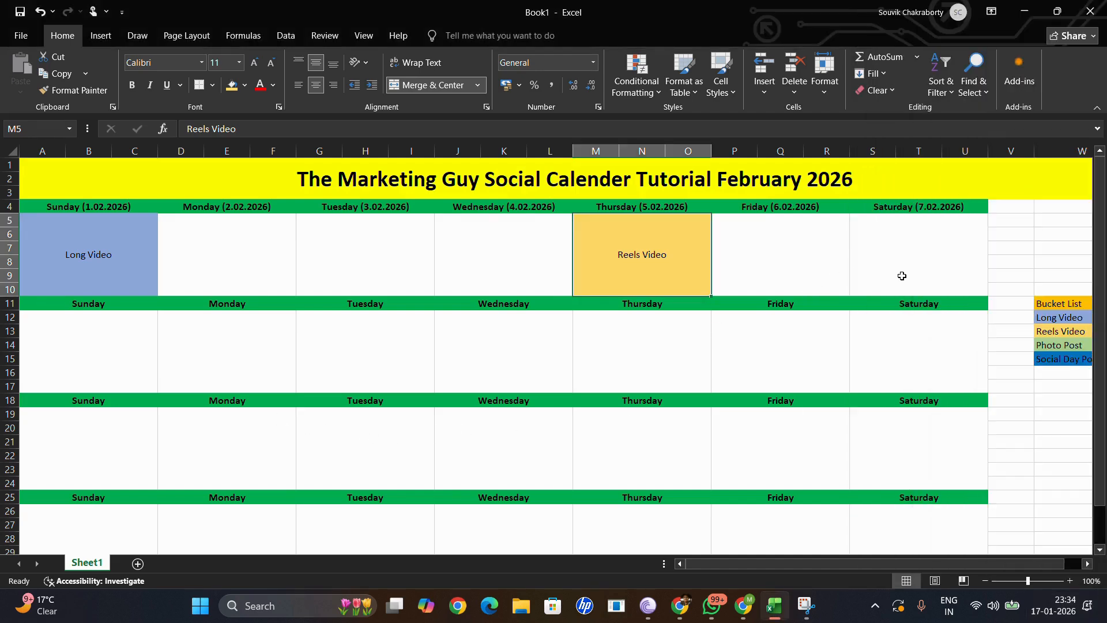
{"action": "double_click", "coordinate": [948, 303]}
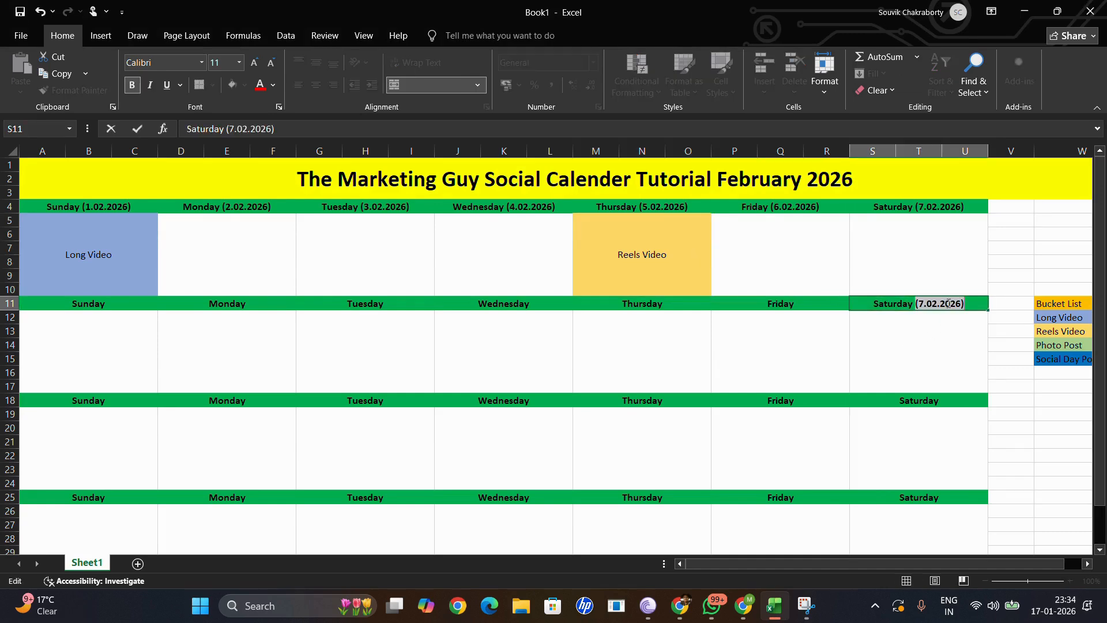
{"action": "type", "text": "14"}
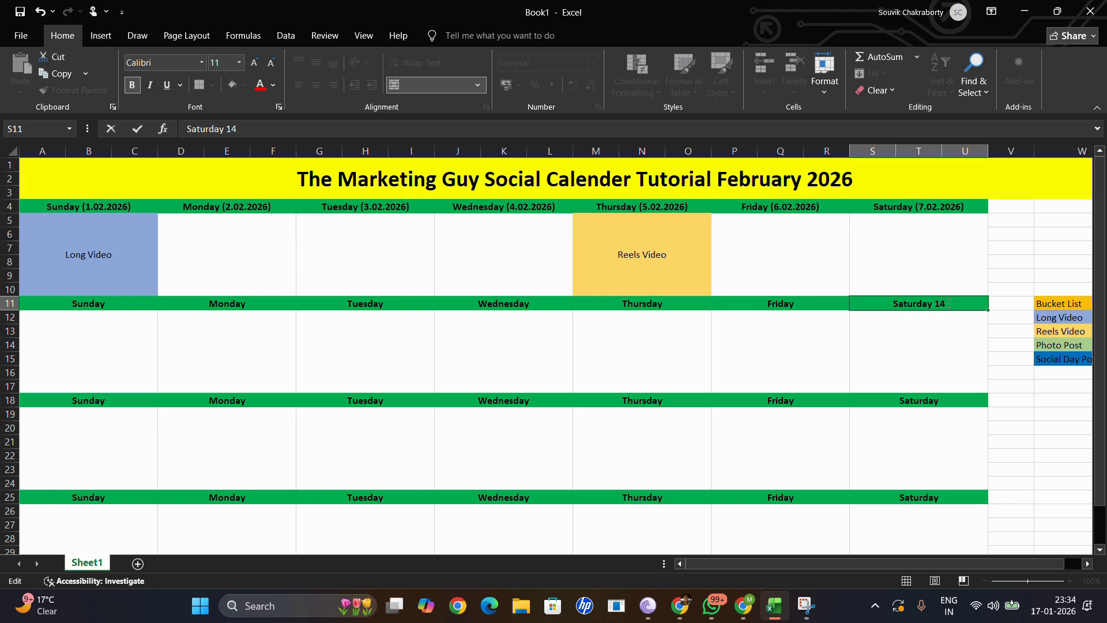
{"action": "type", "text": ".02.2026"}
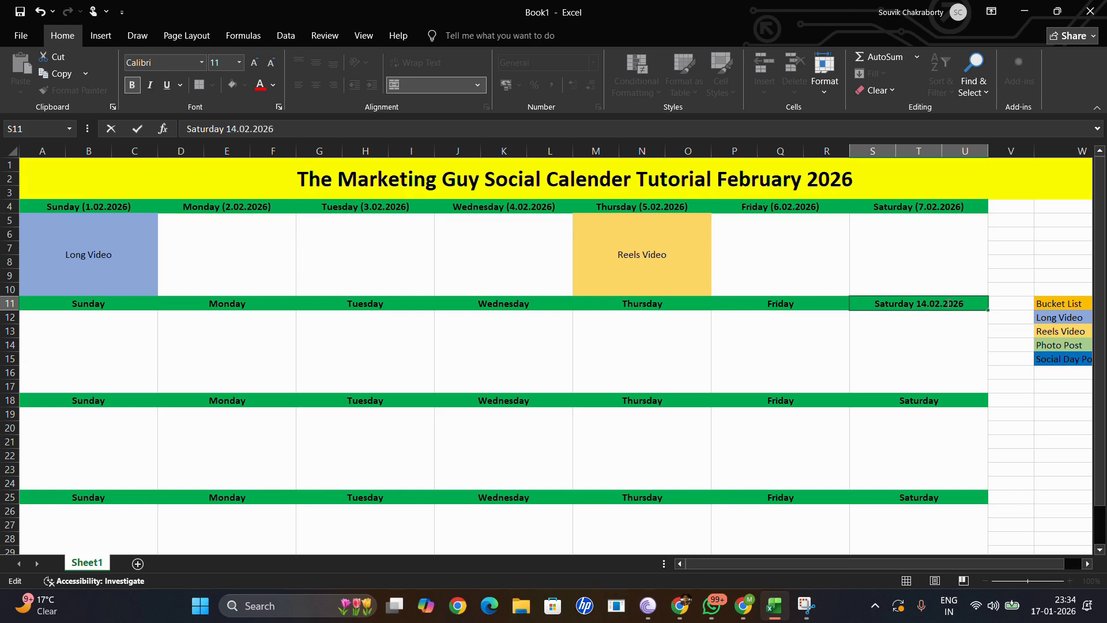
{"action": "key", "text": "Return"}
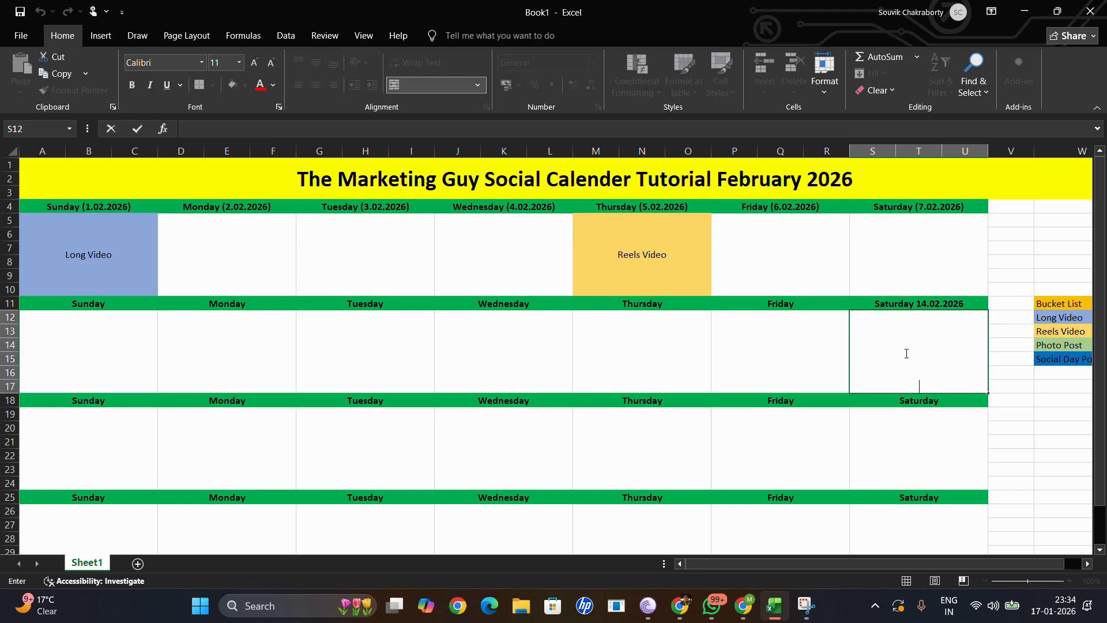
Enter "Valentines Day Post" in the Saturday 14.02.2026 block and middle-align its text vertically.
{"action": "type", "text": "Valentines Day Post"}
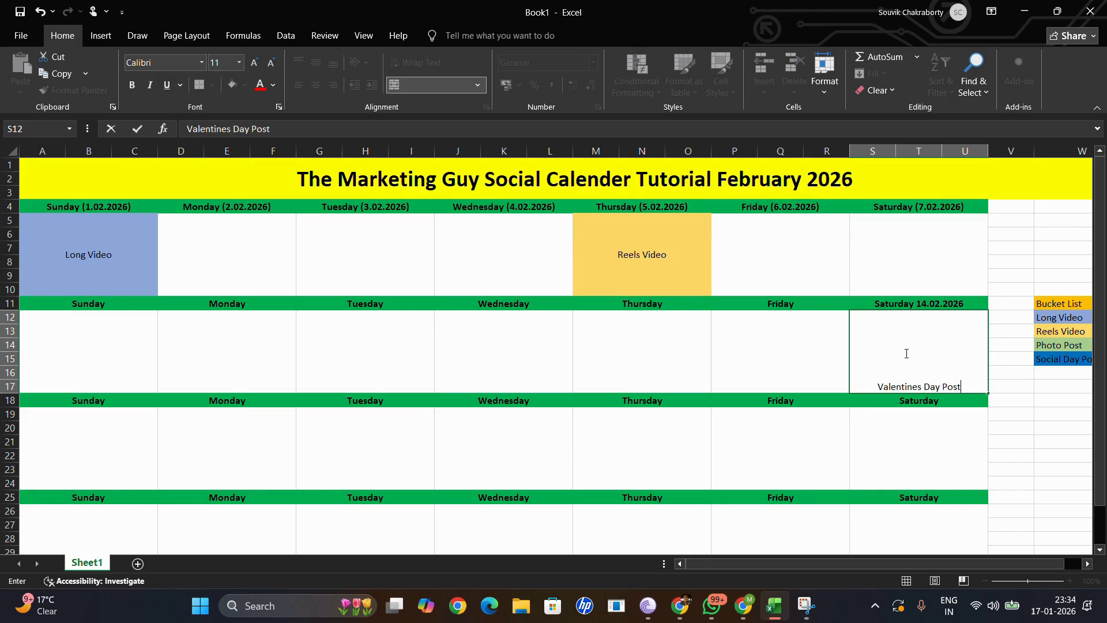
{"action": "left_click", "coordinate": [741, 415]}
{"action": "left_click", "coordinate": [956, 346]}
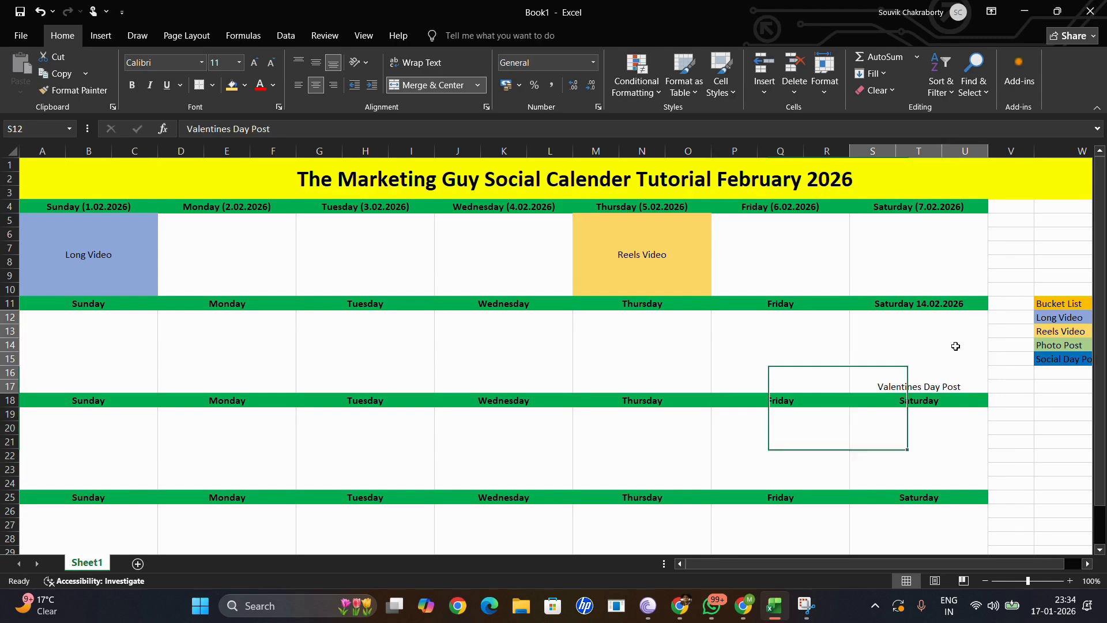
{"action": "left_click", "coordinate": [315, 63]}
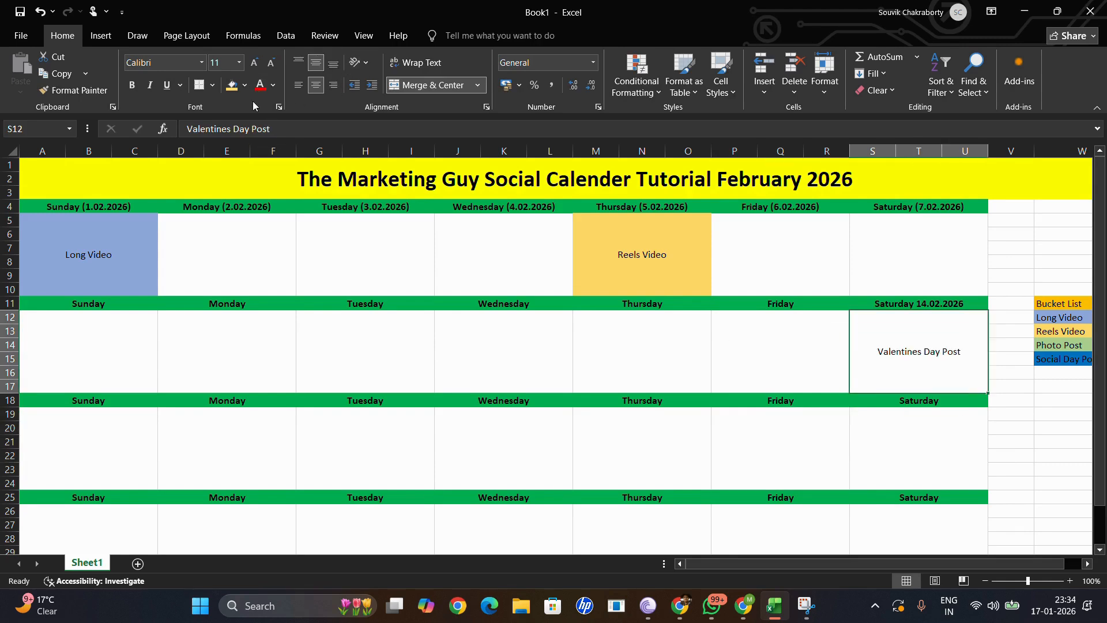
Fill the Saturday 14.02.2026 block with a bright pink chosen from the extended standard colors.
{"action": "left_click", "coordinate": [245, 85]}
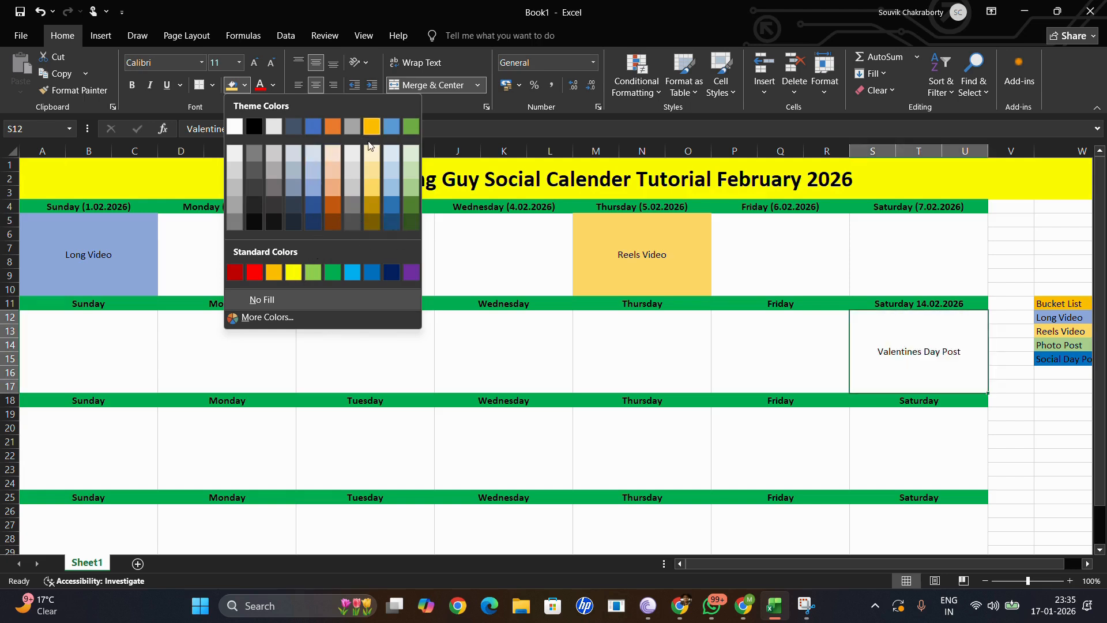
{"action": "left_click", "coordinate": [258, 317]}
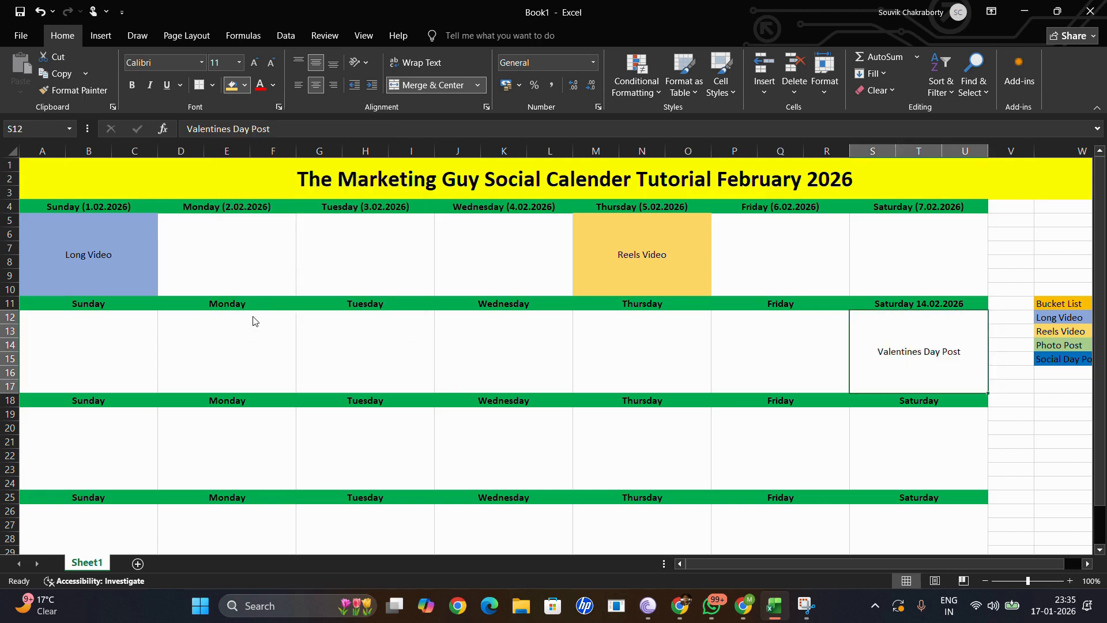
{"action": "left_click", "coordinate": [265, 266]}
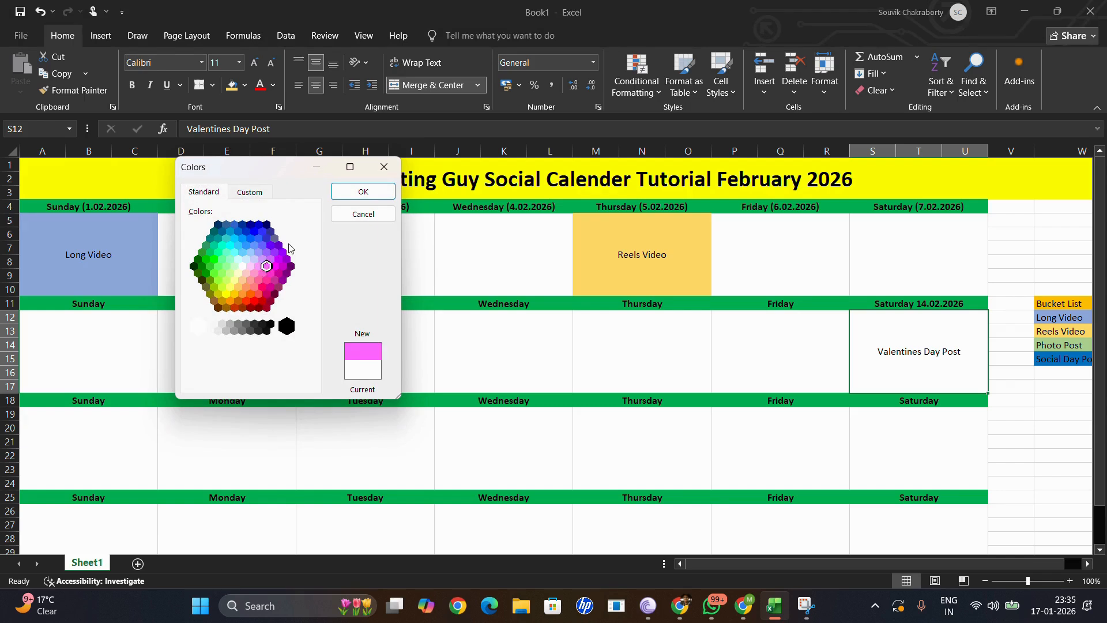
{"action": "left_click", "coordinate": [341, 192]}
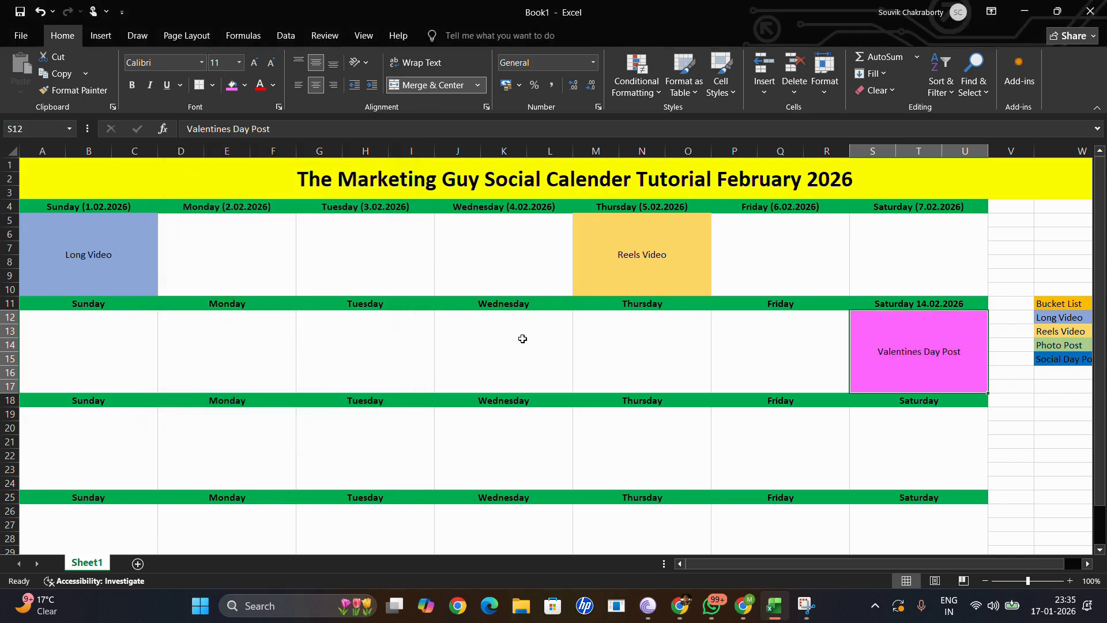
{"action": "left_click", "coordinate": [469, 337]}
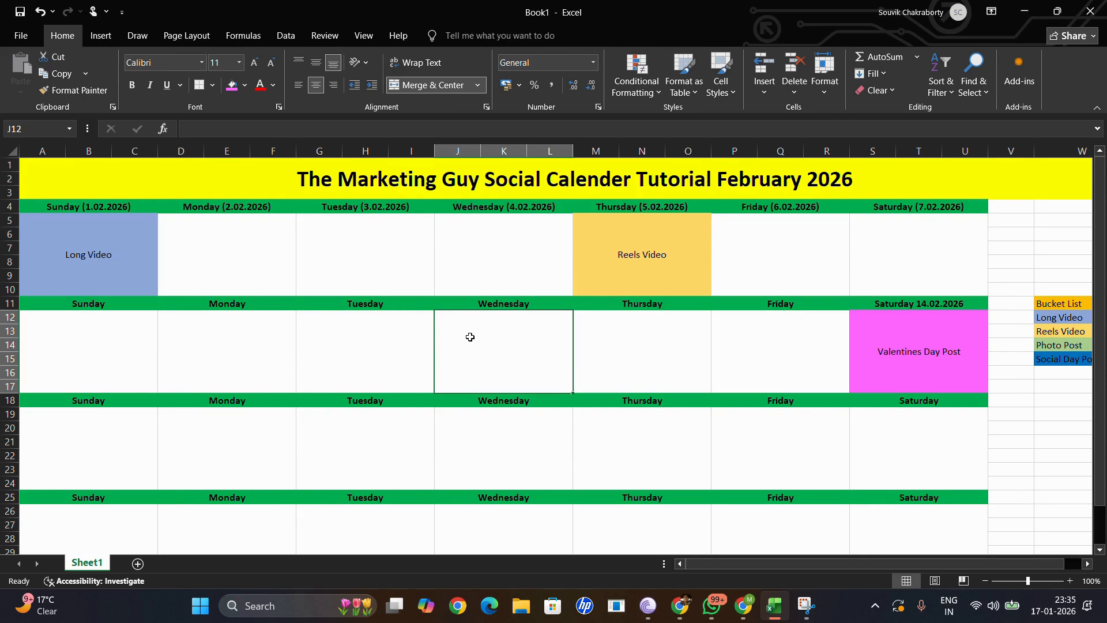